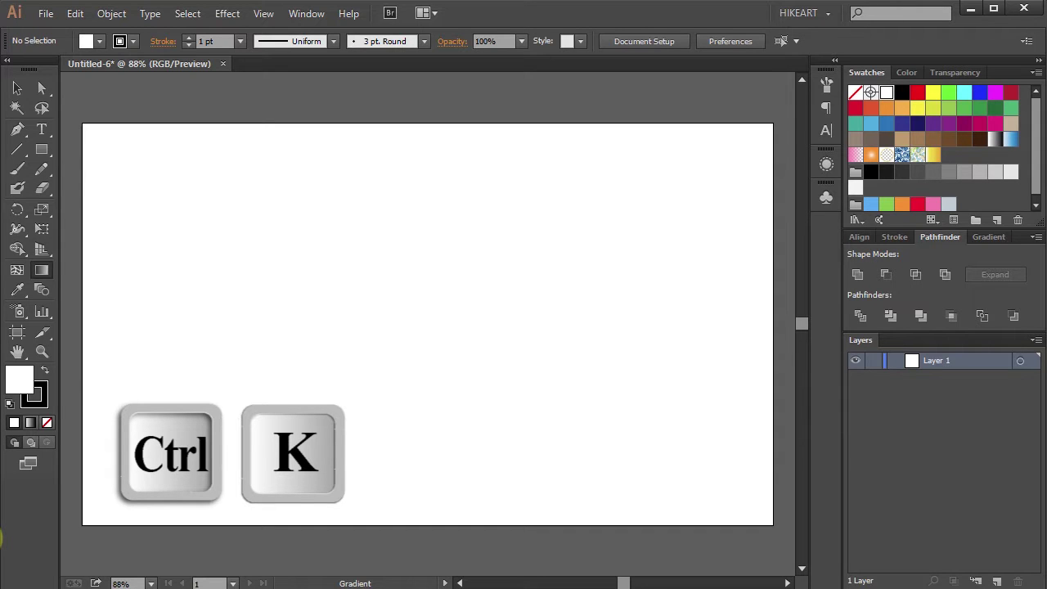
In Guides & Grid preferences, use a gridline every 80 px with 6 subdivisions.
key(ctrl+k)
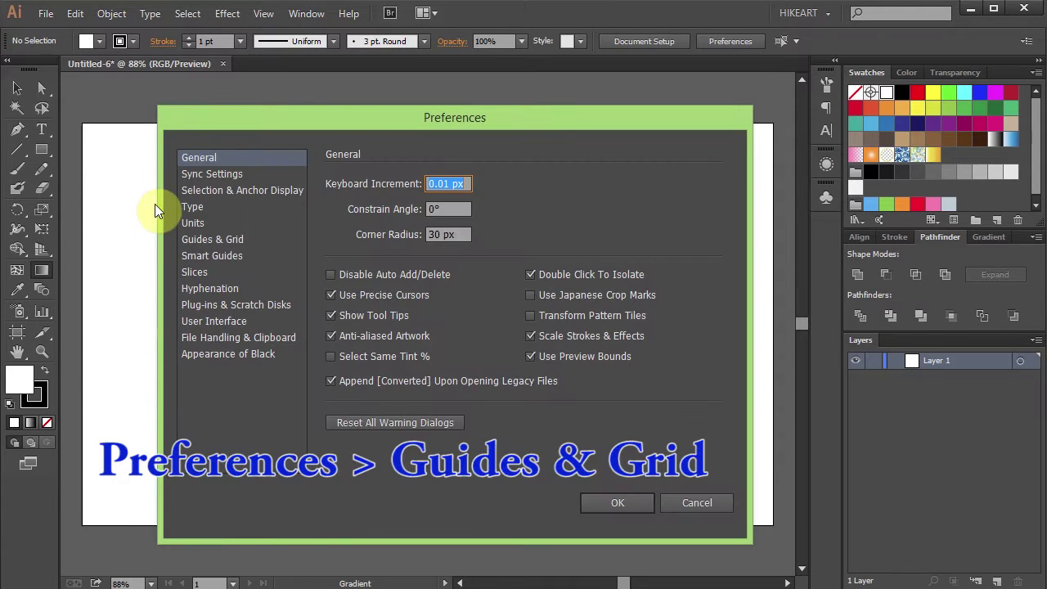
click(207, 240)
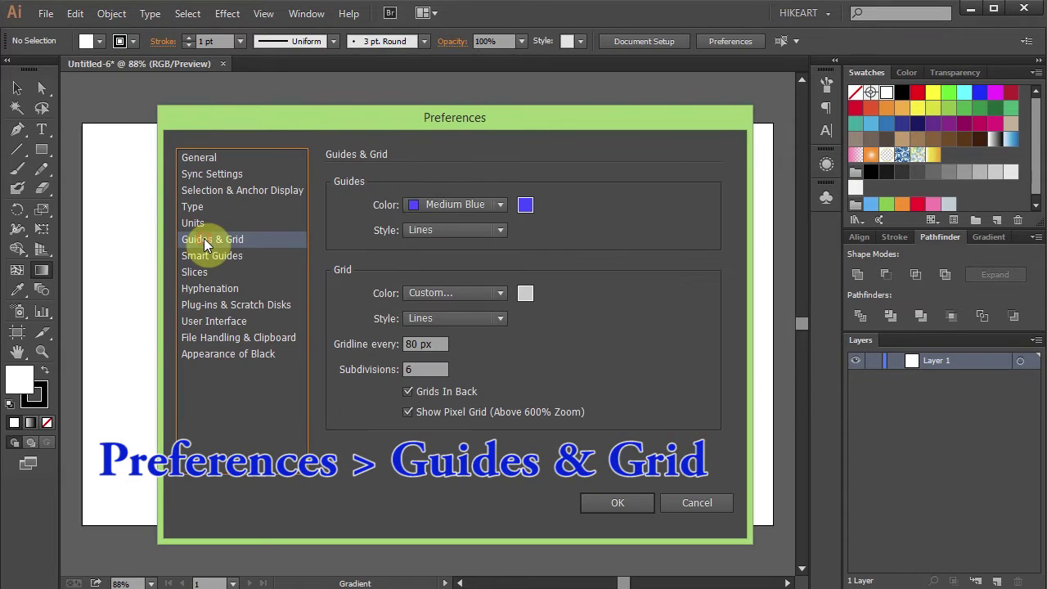
double_click(412, 345)
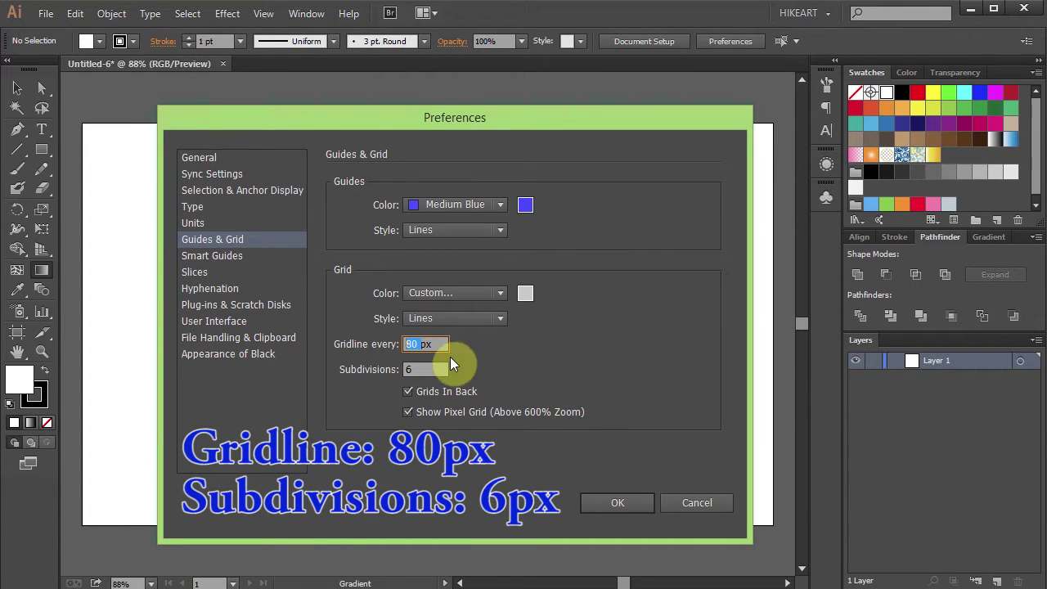
double_click(426, 369)
click(620, 503)
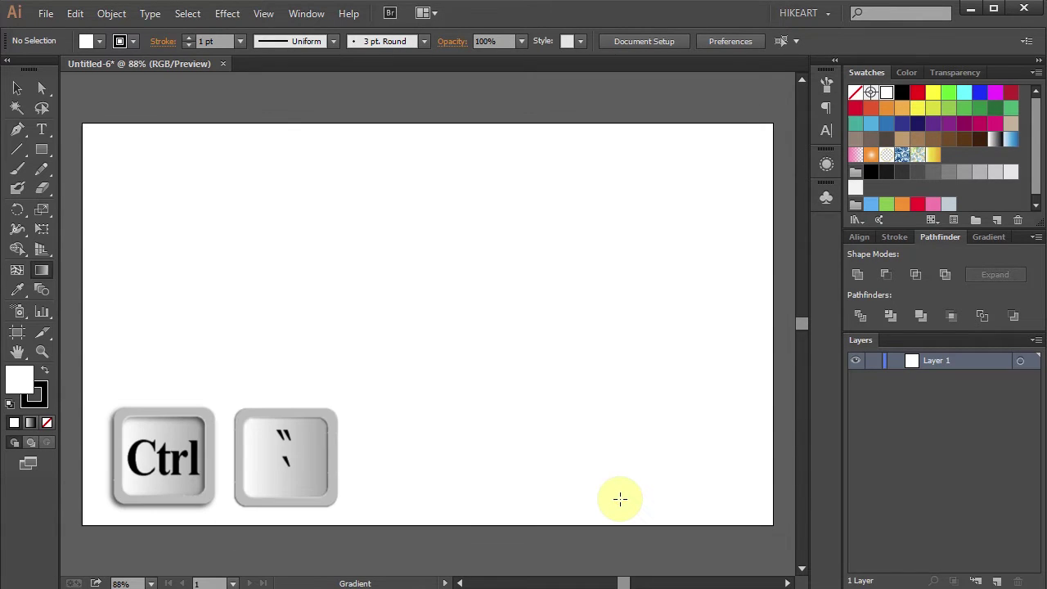
Show the grid over the artboard and turn on Snap to Grid.
key(ctrl)
key(ctrl+apostrophe)
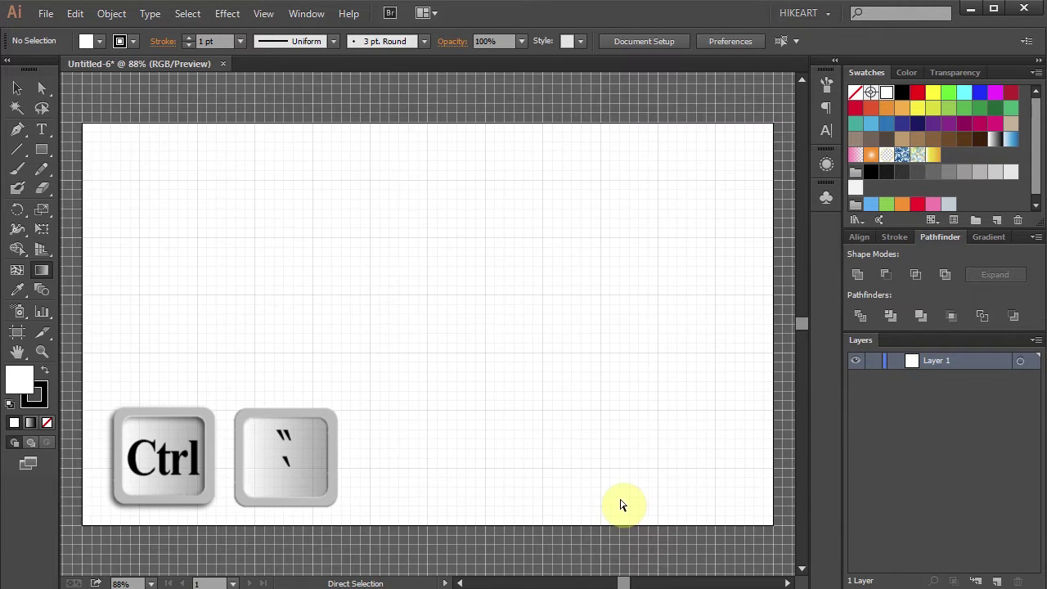
click(264, 14)
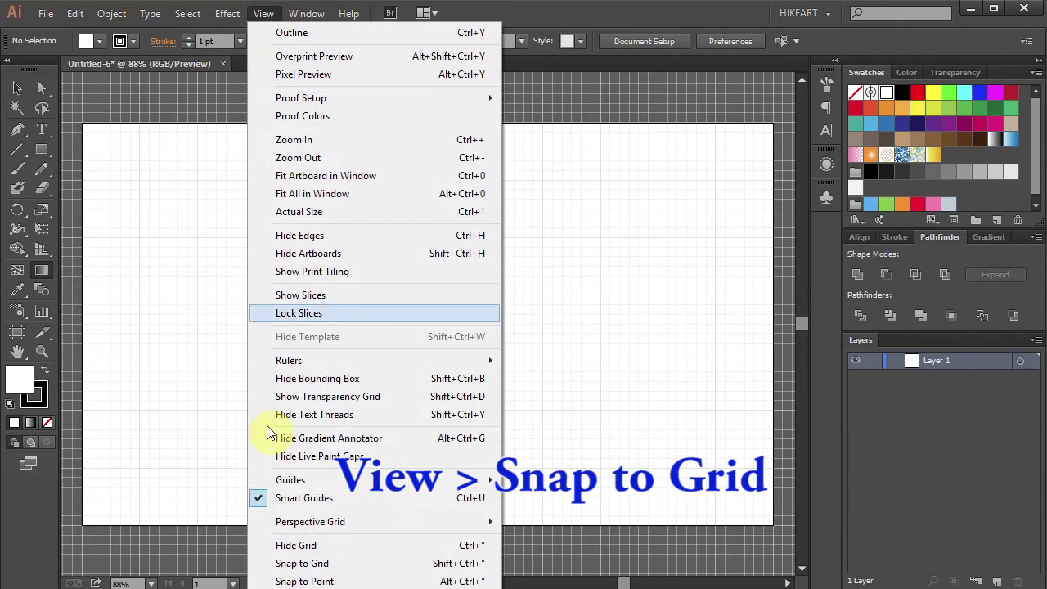
click(323, 564)
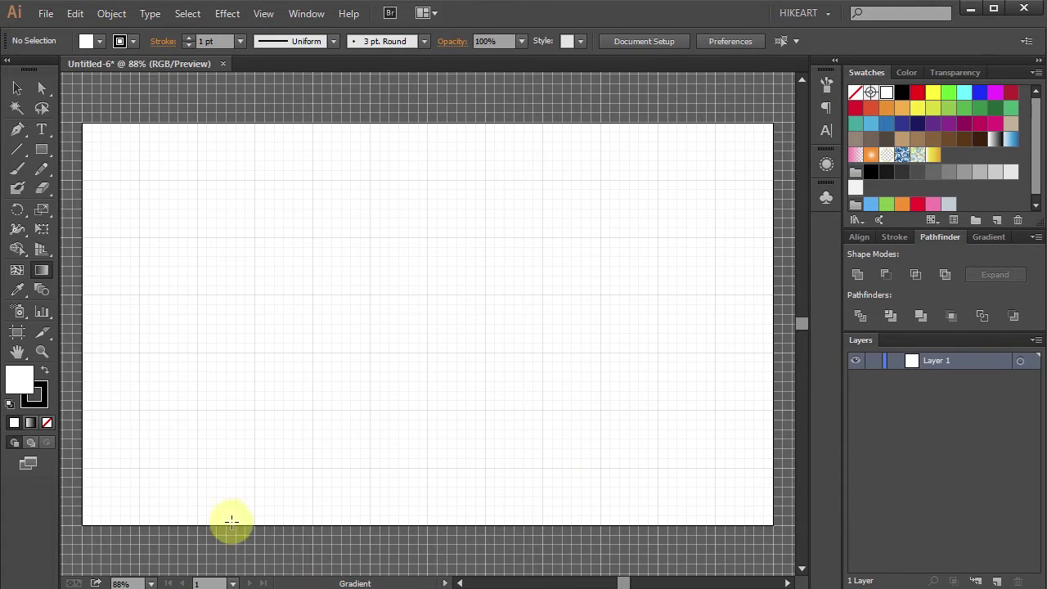
Set the stroke to None and the fill to the red swatch.
click(43, 403)
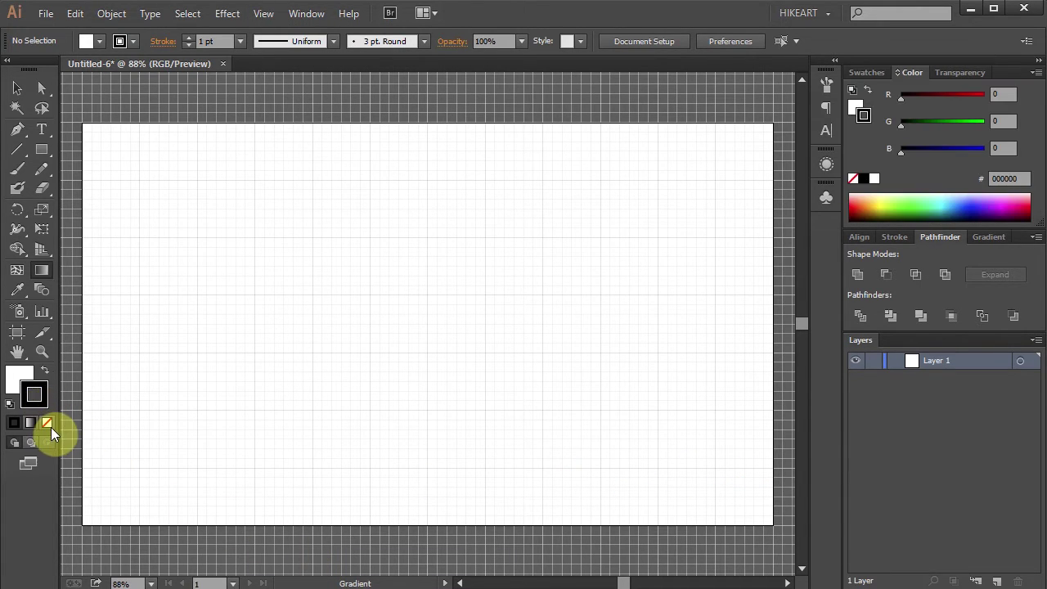
click(46, 423)
click(19, 375)
click(871, 74)
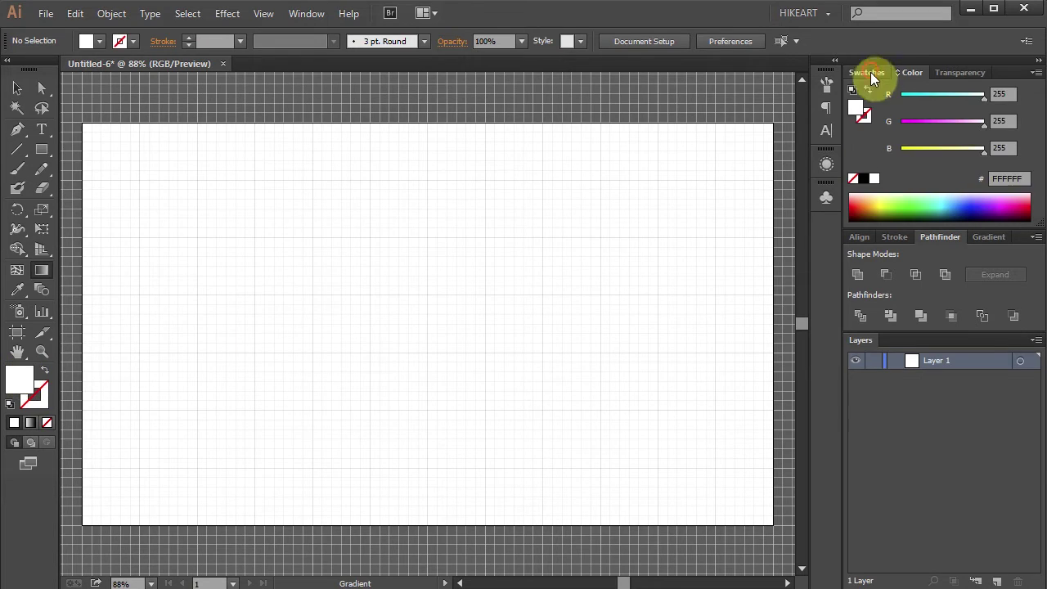
click(918, 93)
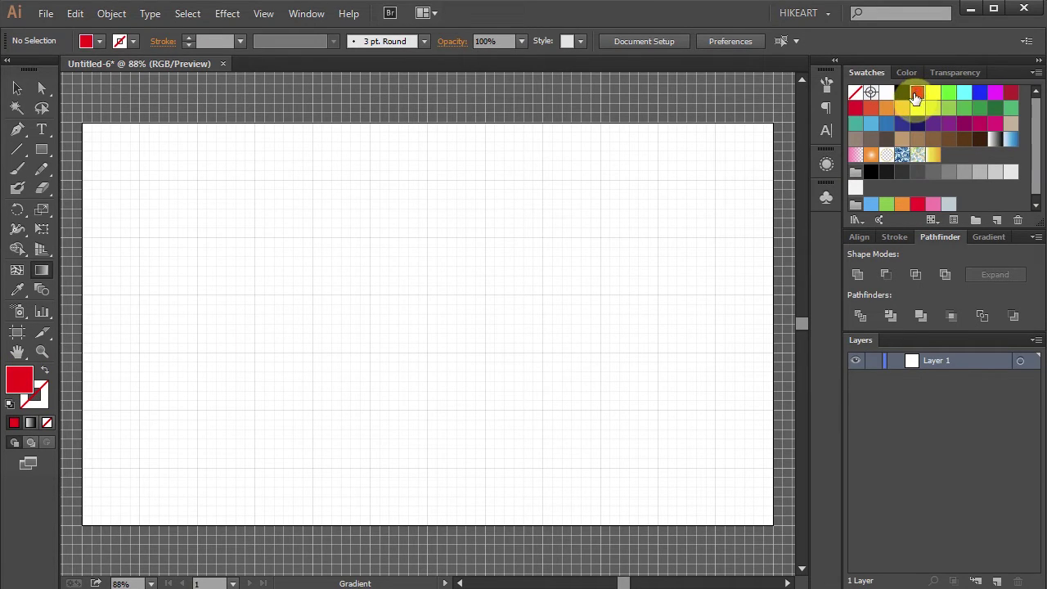
Draw a closed three-point red triangle at the artboard centre with the Pen tool.
key(z)
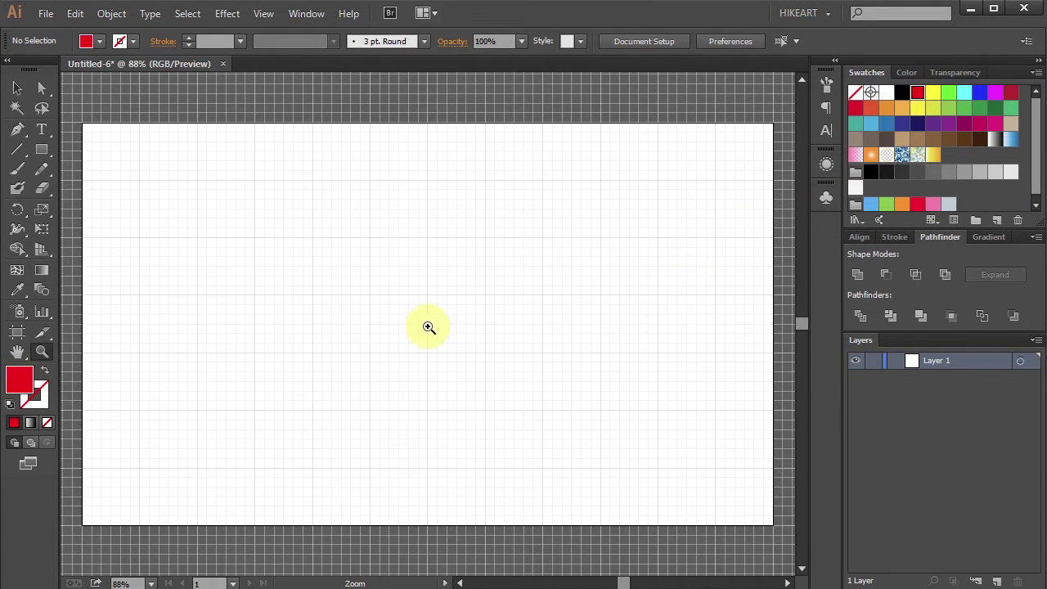
drag(370, 283, 476, 359)
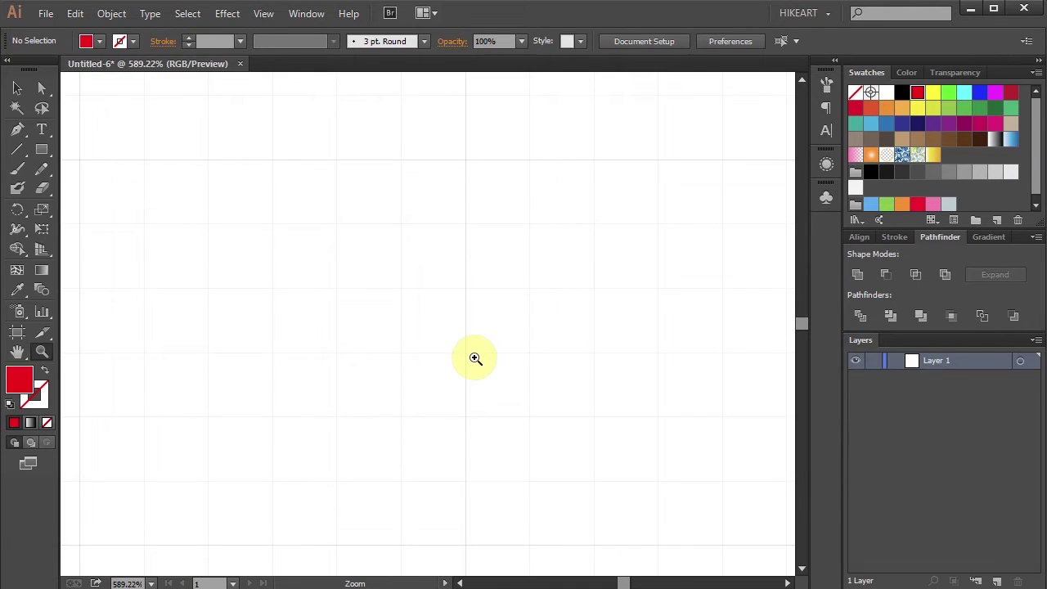
key(p)
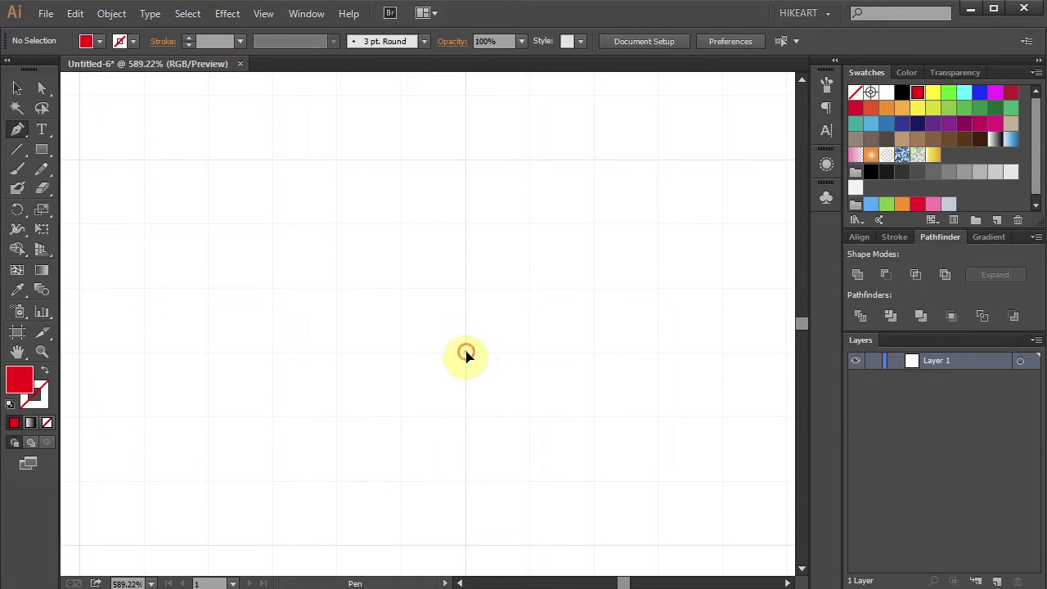
click(465, 352)
click(400, 545)
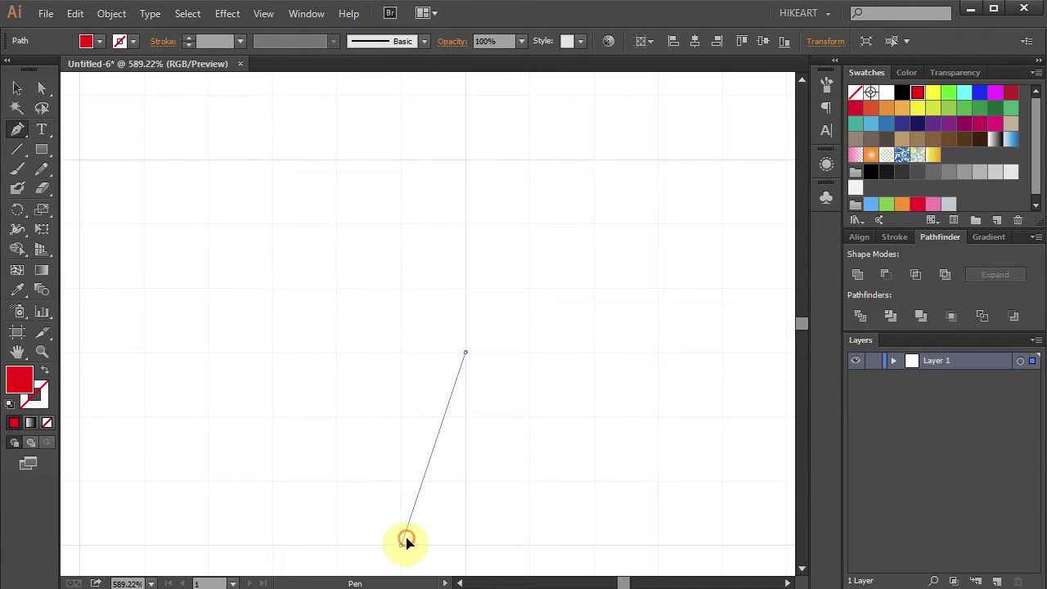
click(527, 545)
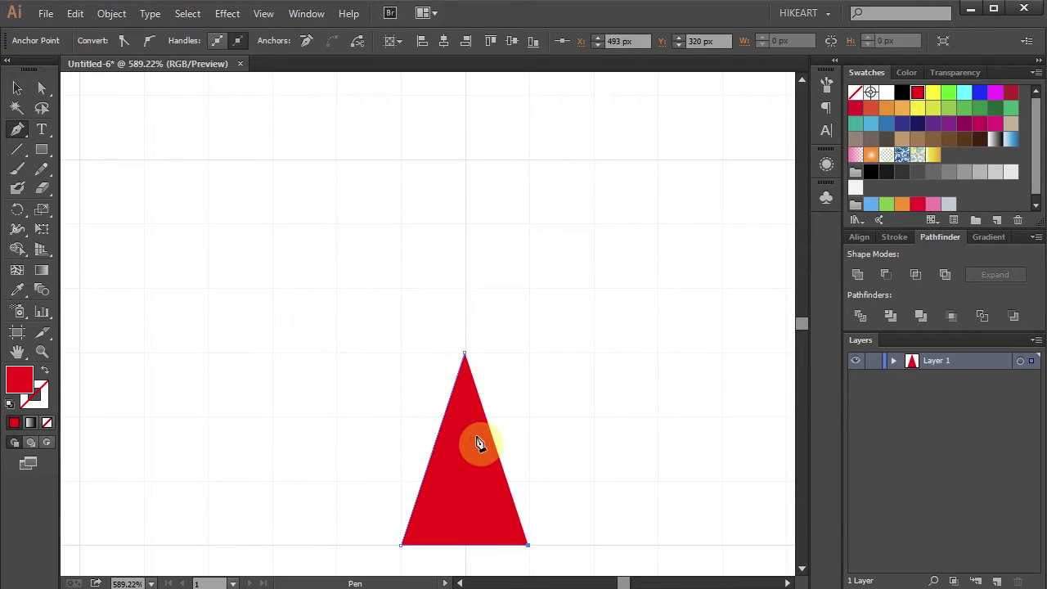
click(464, 354)
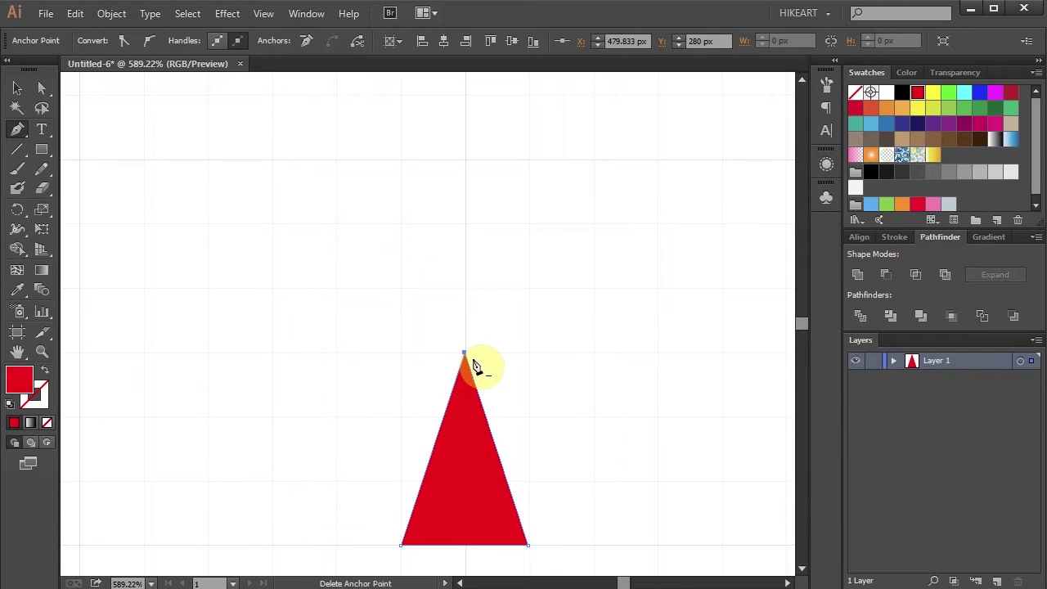
key(ctrl+0)
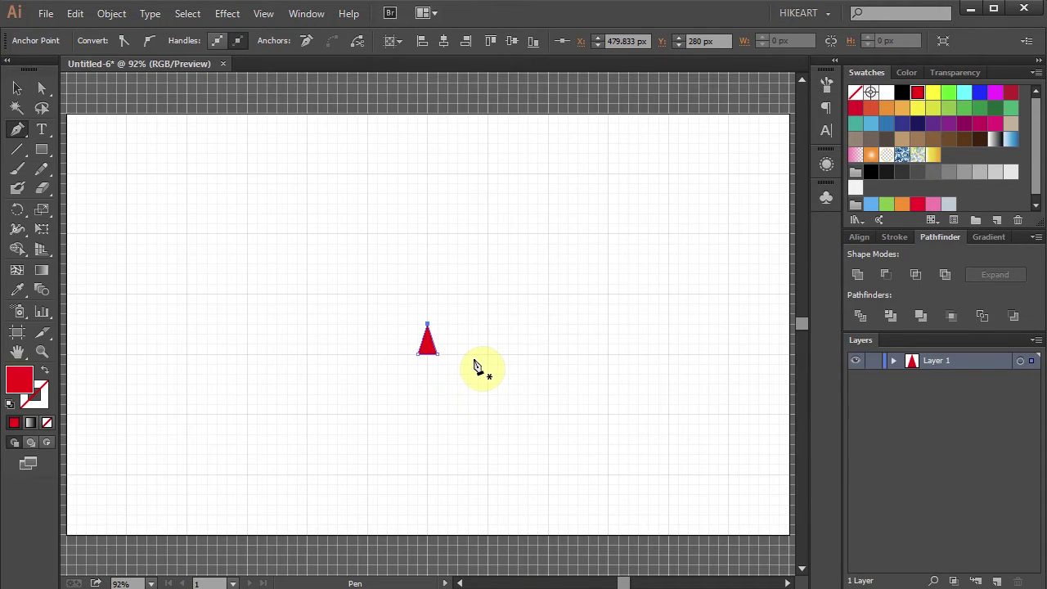
Select the triangle's two bottom anchors and nudge them down four times into a long spike.
click(42, 86)
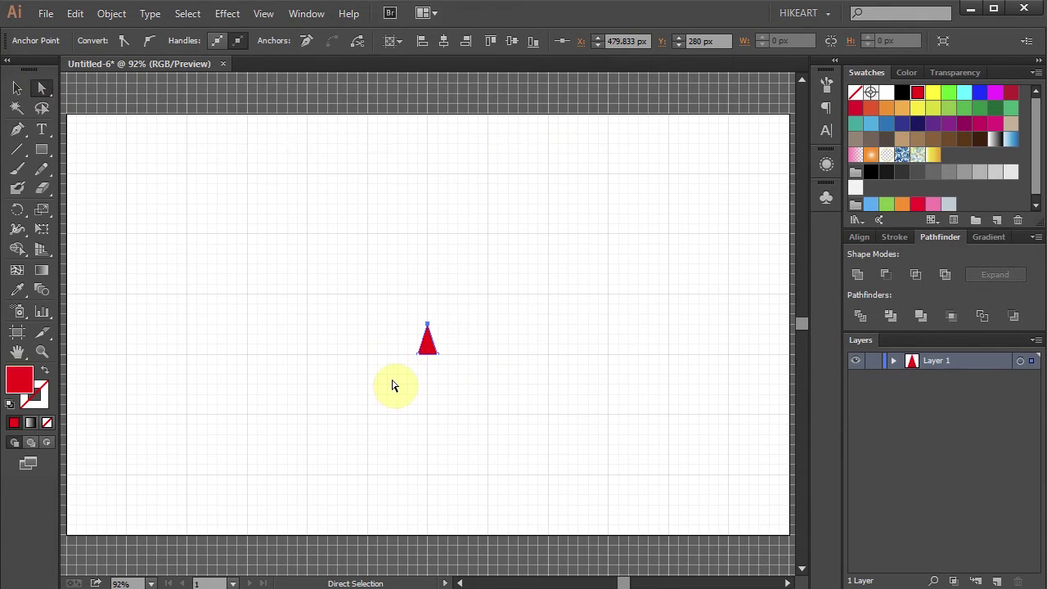
drag(403, 352, 469, 376)
key(Down)
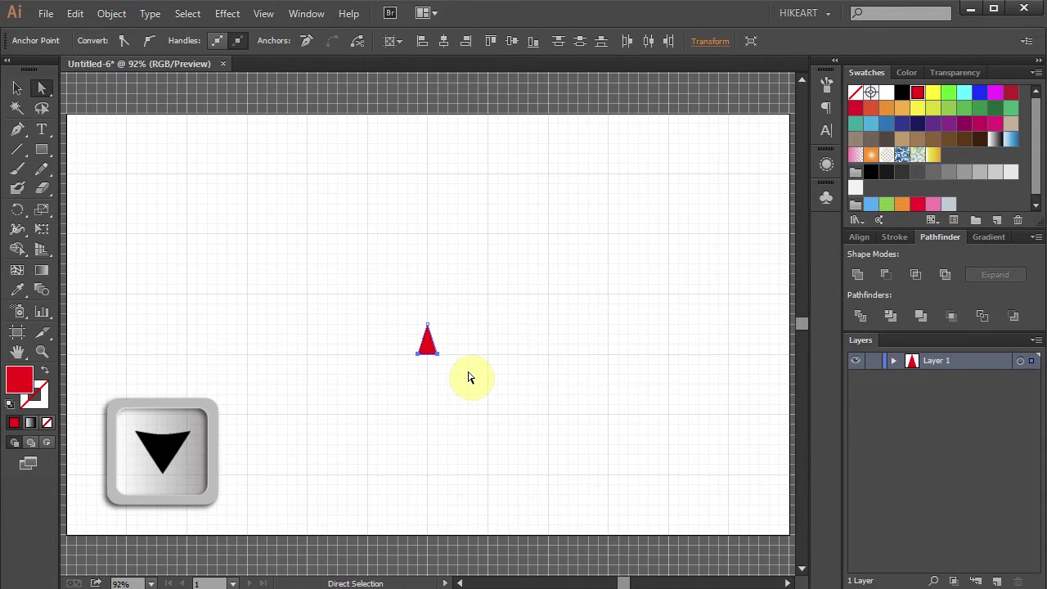
key(Down)
key(Down)
key(Down)
key(Down)
key(Down)
key(Down)
key(Down)
key(Down)
key(Down)
key(Down)
key(Down)
key(Down)
key(Down)
key(Down)
key(Down)
key(Down)
key(Down)
key(Down)
key(Down)
key(Down)
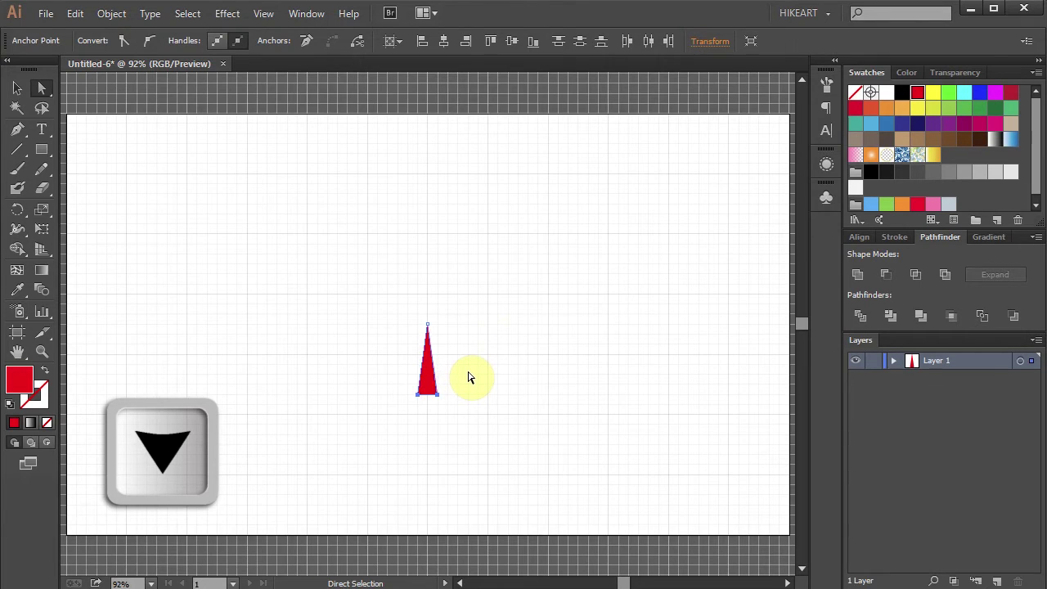
key(Down)
key(Down)
key(Down)
key(Down)
key(Down)
key(Down)
key(Down)
key(Down)
key(Down)
key(Down)
key(Down)
key(Down)
key(Down)
key(Down)
key(Down)
key(Down)
key(Down)
key(Down)
key(Down)
key(Down)
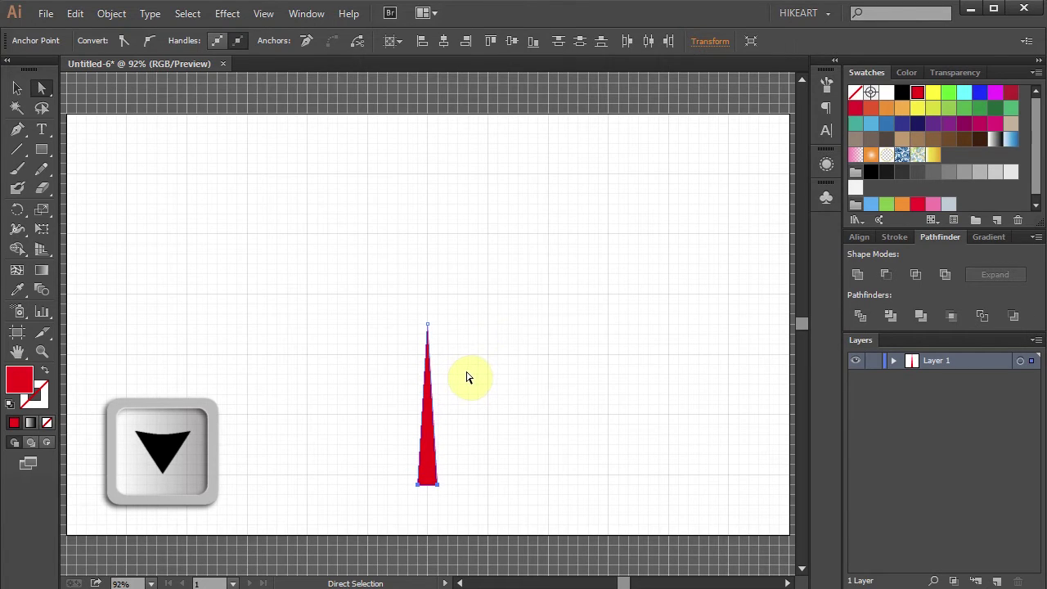
key(Down)
key(Down)
key(Down)
key(Down)
key(Down)
key(Down)
key(Down)
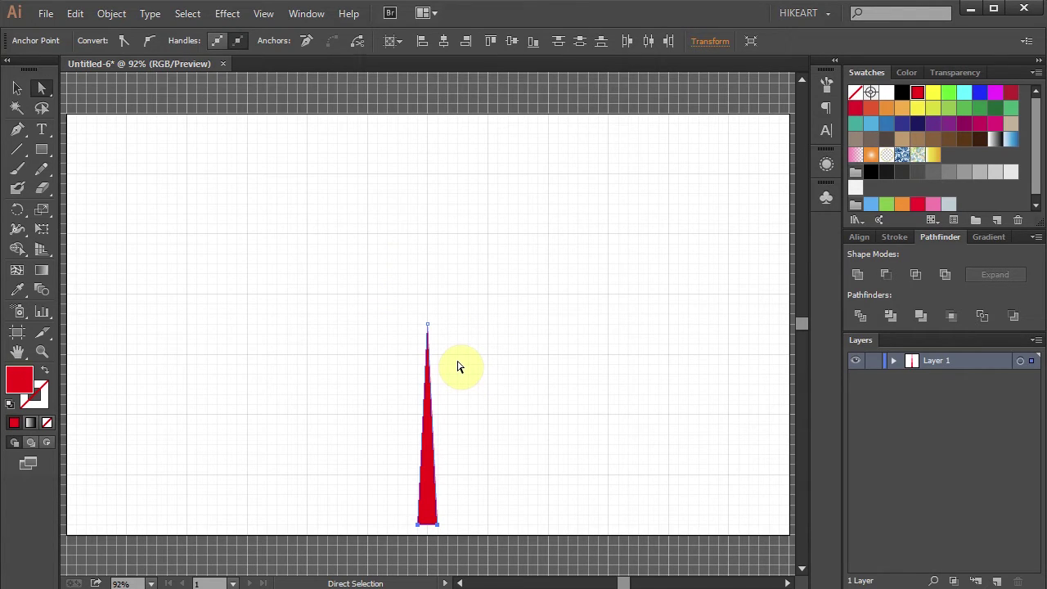
Select the spike and enter a 360/35 rotation angle around a centre just above its tip.
key(z)
drag(379, 292, 472, 360)
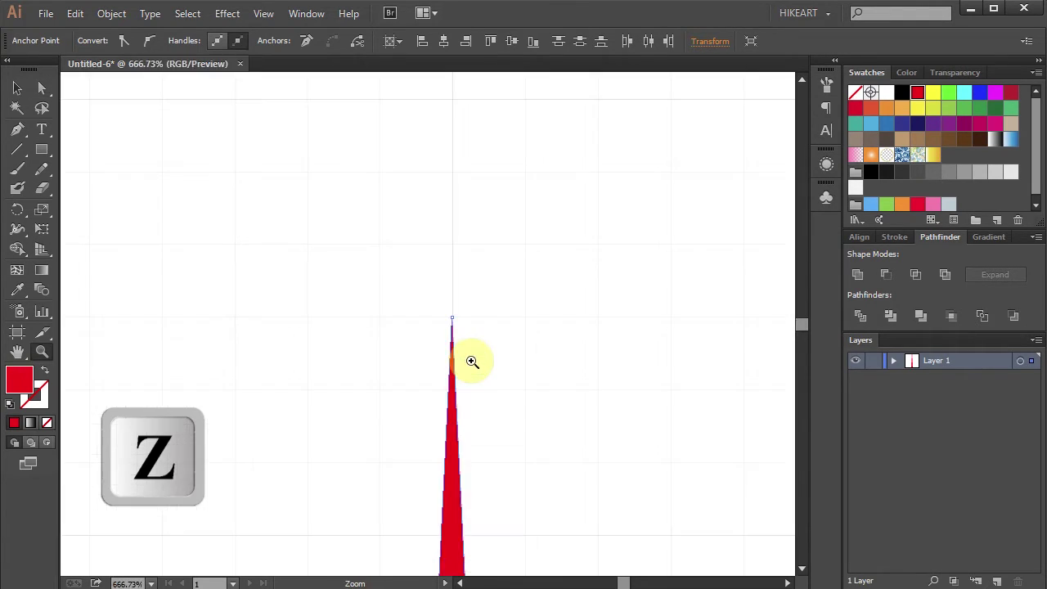
key(ctrl+a)
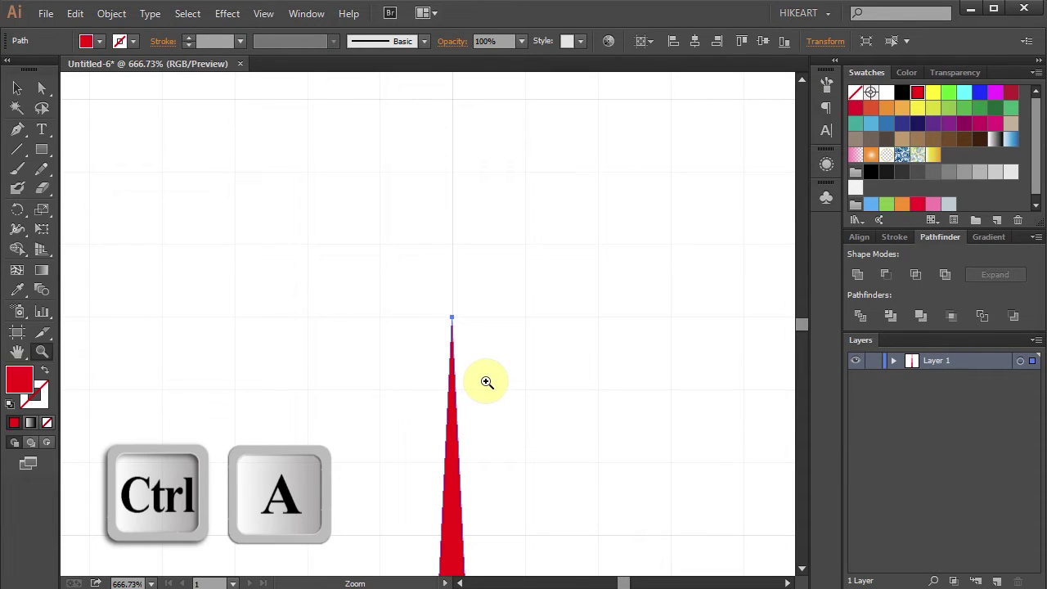
key(r)
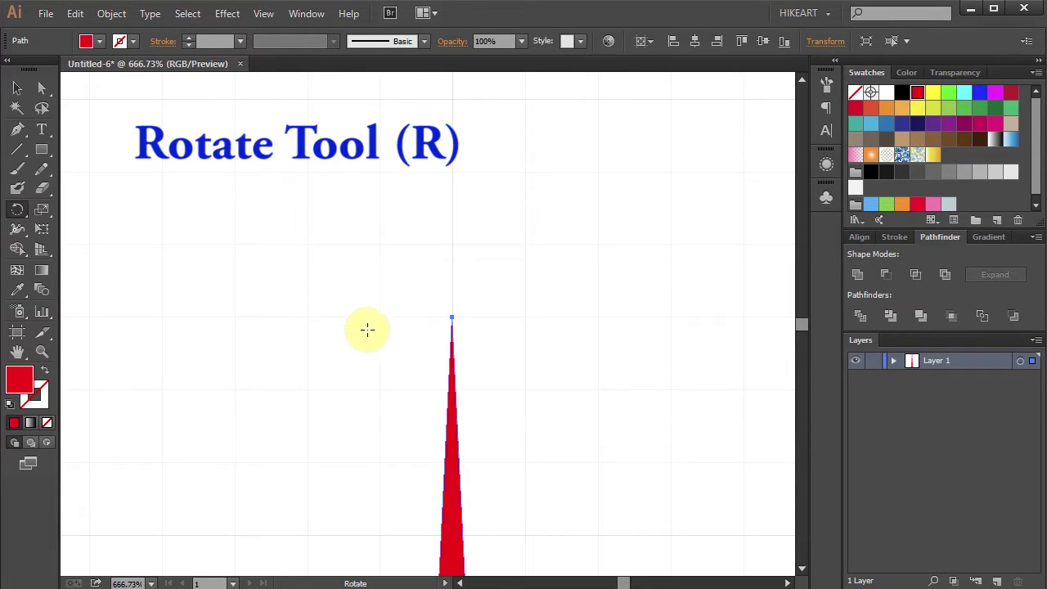
key(alt)
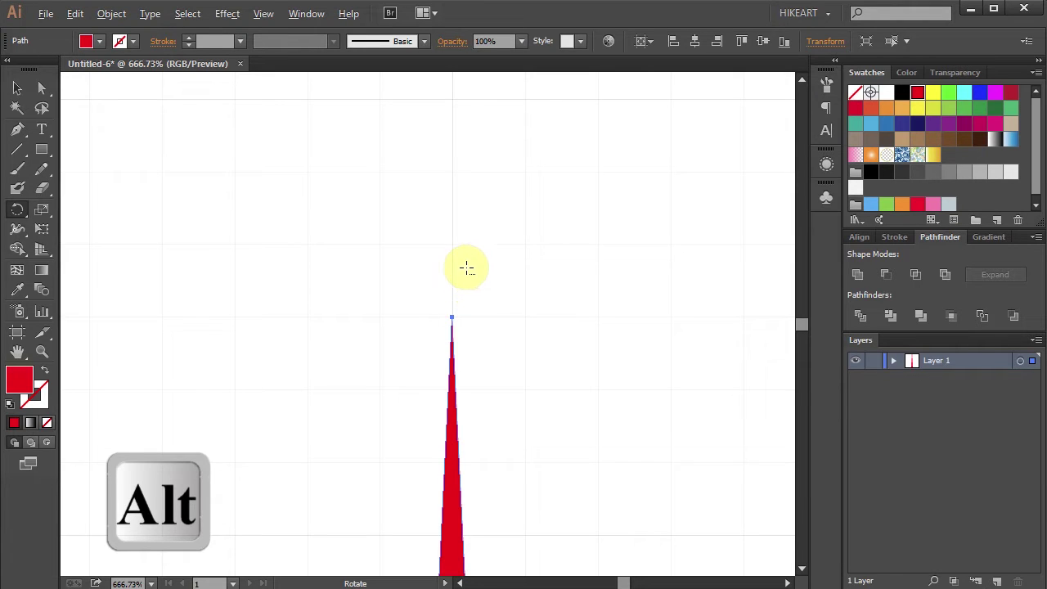
alt+click(453, 245)
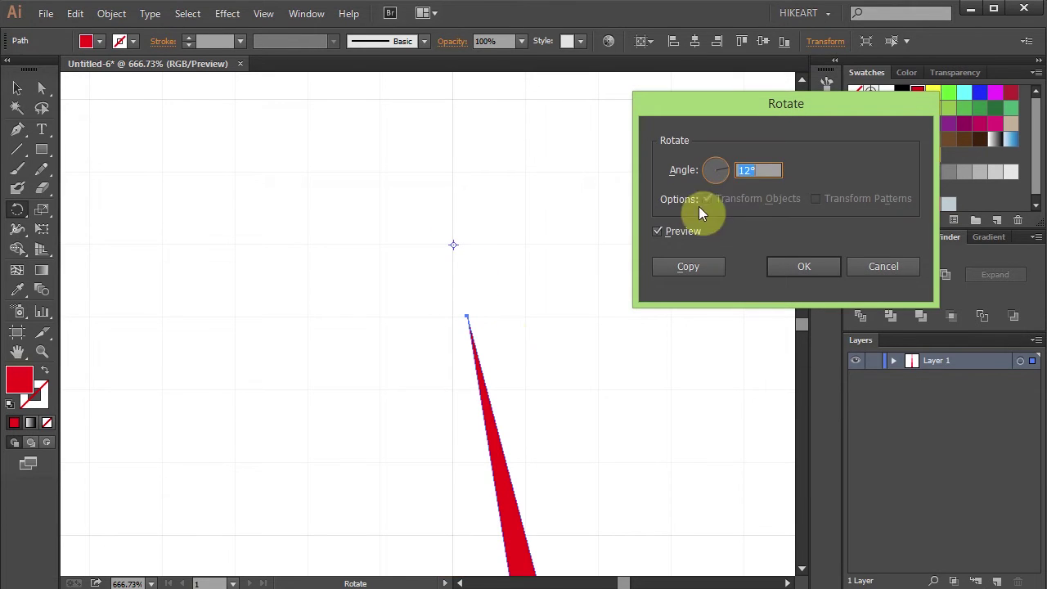
click(761, 169)
text(3)
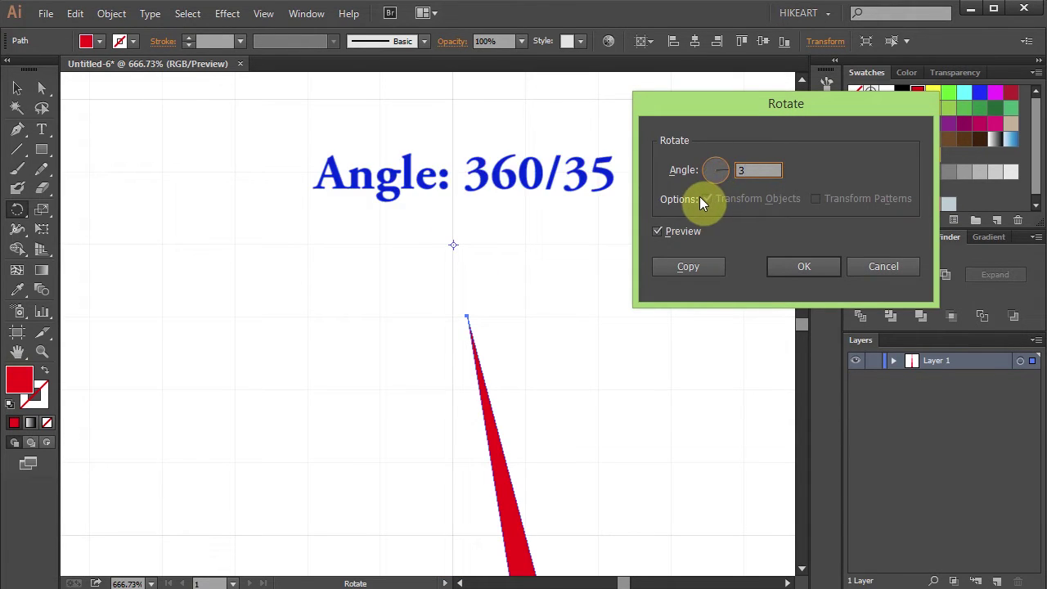
text(60/35)
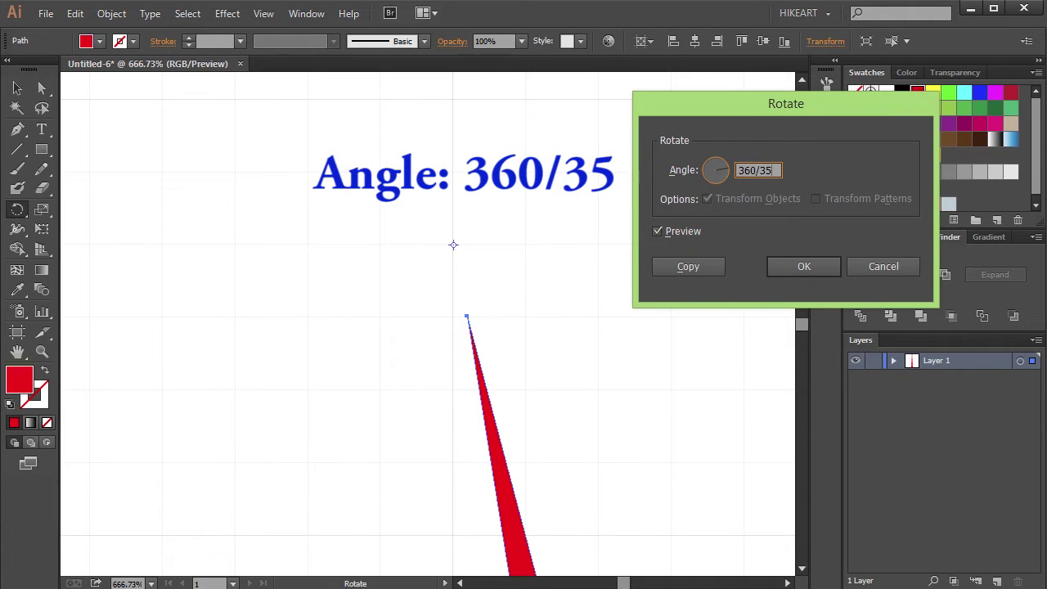
key(Tab)
Rotate a copy of the spike, then repeat with Ctrl+D to complete the ring.
click(688, 266)
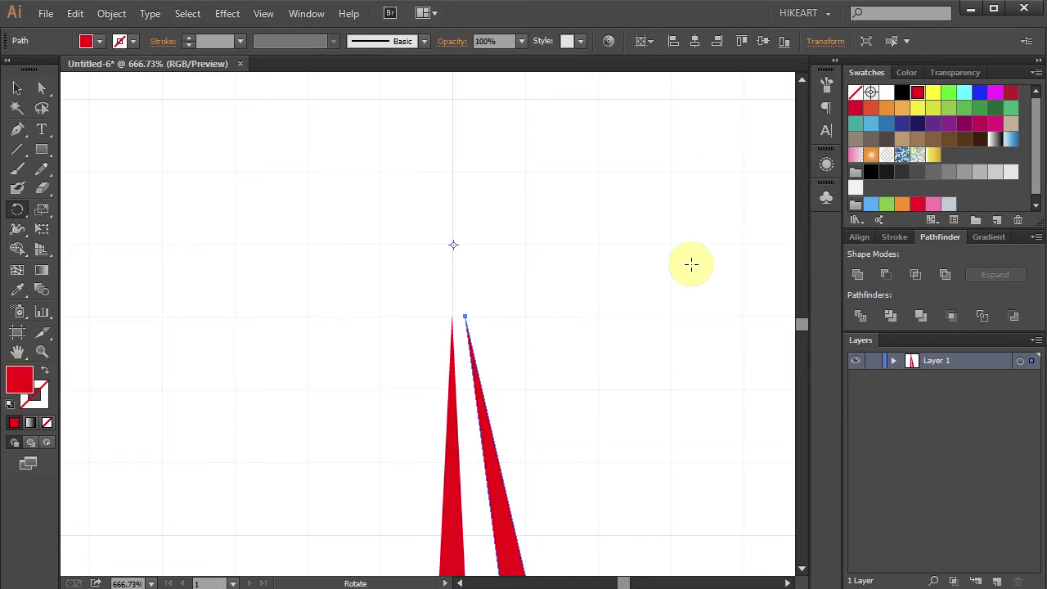
key(ctrl+d)
key(ctrl+d)
key(ctrl+d)
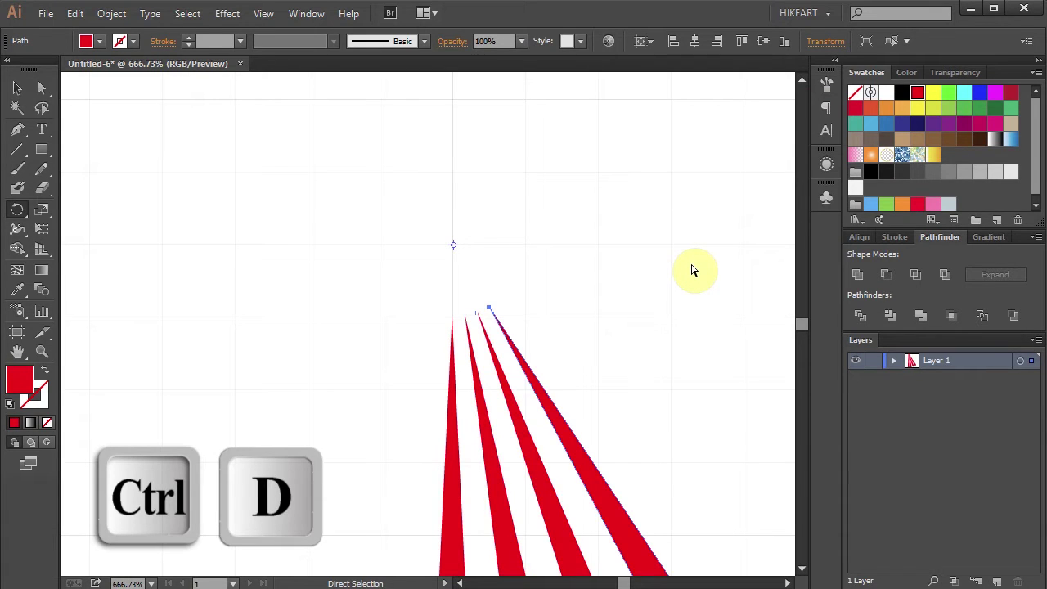
key(ctrl+d)
key(ctrl+d)
key(ctrl+d)
key(ctrl+d)
key(ctrl+d)
key(ctrl+d)
key(ctrl+d)
key(ctrl+d)
key(ctrl+d)
key(ctrl+d)
key(ctrl+d)
key(ctrl+d)
key(ctrl+d)
key(ctrl+d)
key(ctrl+d)
key(ctrl+d)
key(ctrl+d)
key(ctrl+d)
key(ctrl+d)
key(ctrl+d)
key(ctrl+d)
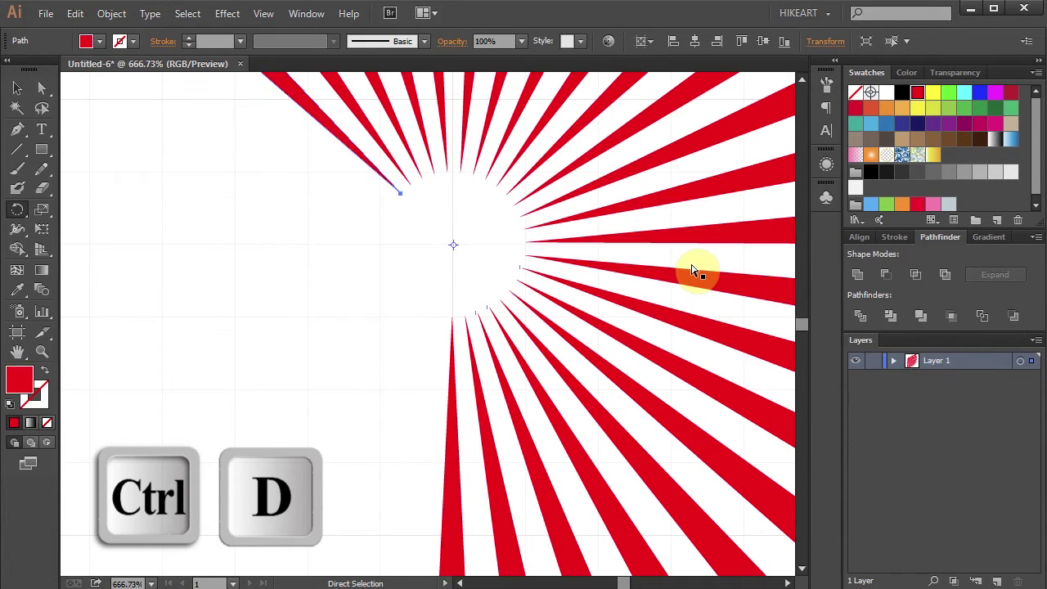
key(ctrl+d)
key(ctrl+d)
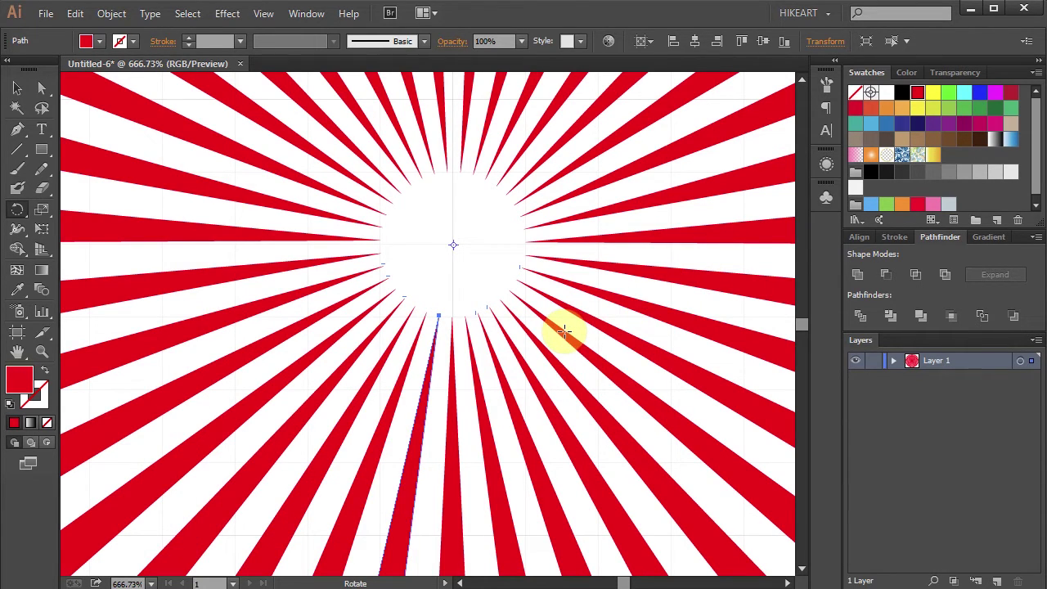
Fit the artboard, deselect, hide the grid, and zoom into the ring's centre.
key(ctrl+0)
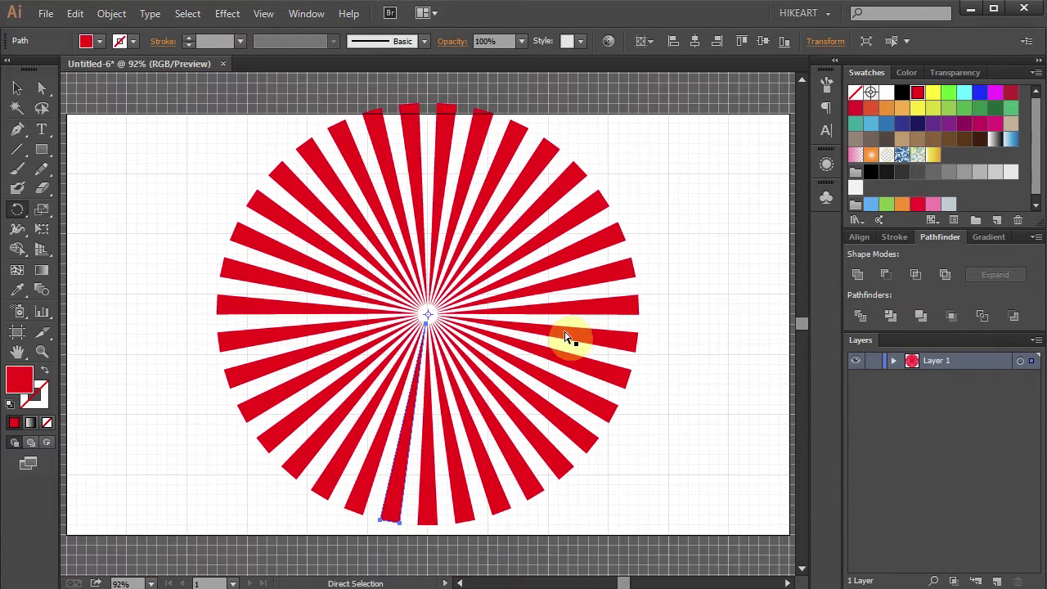
click(707, 333)
key(ctrl+apostrophe)
key(z)
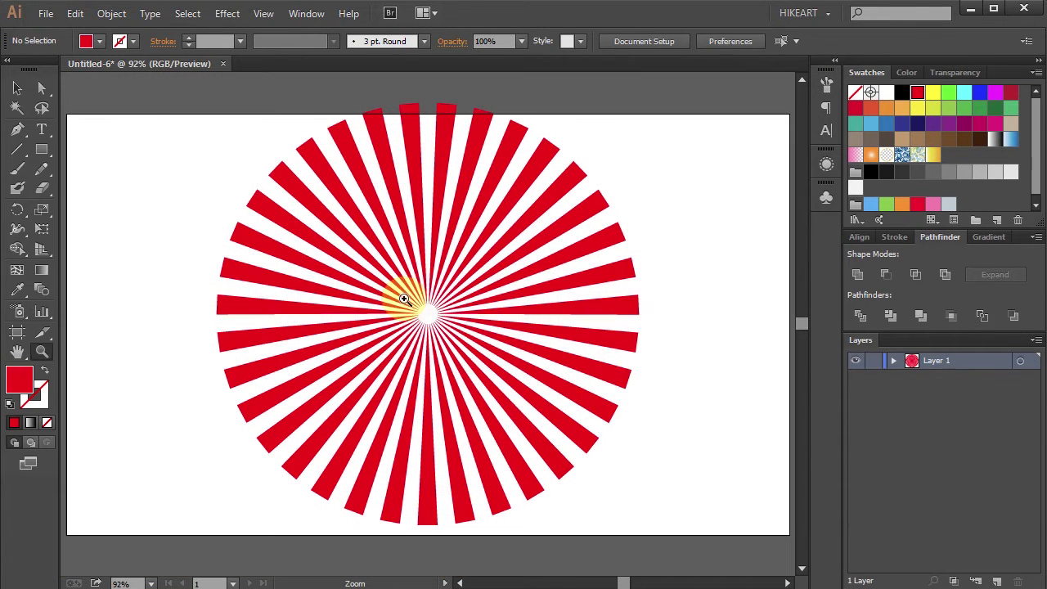
drag(398, 292, 456, 339)
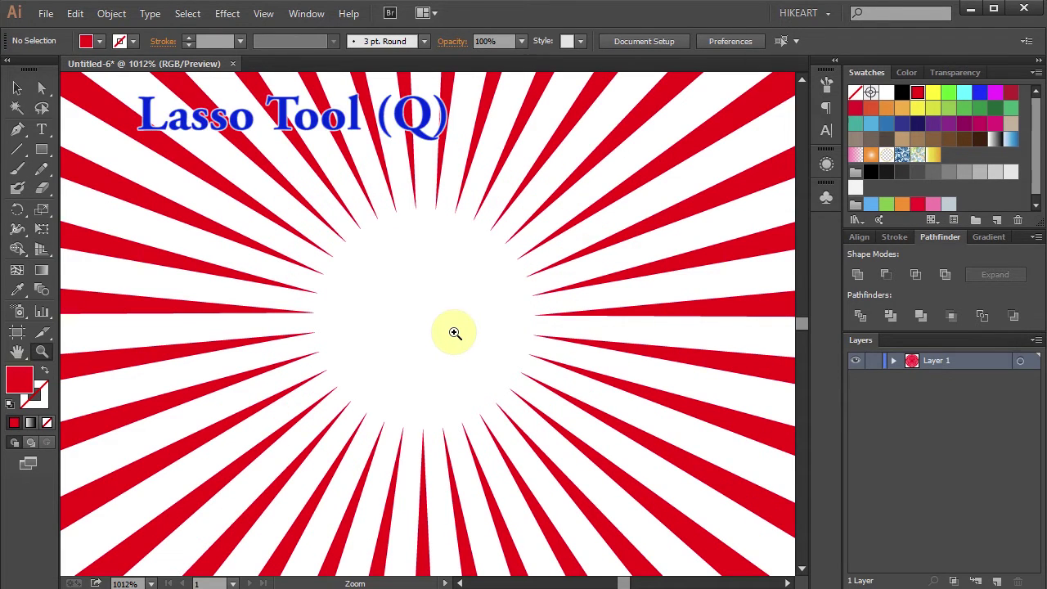
click(42, 110)
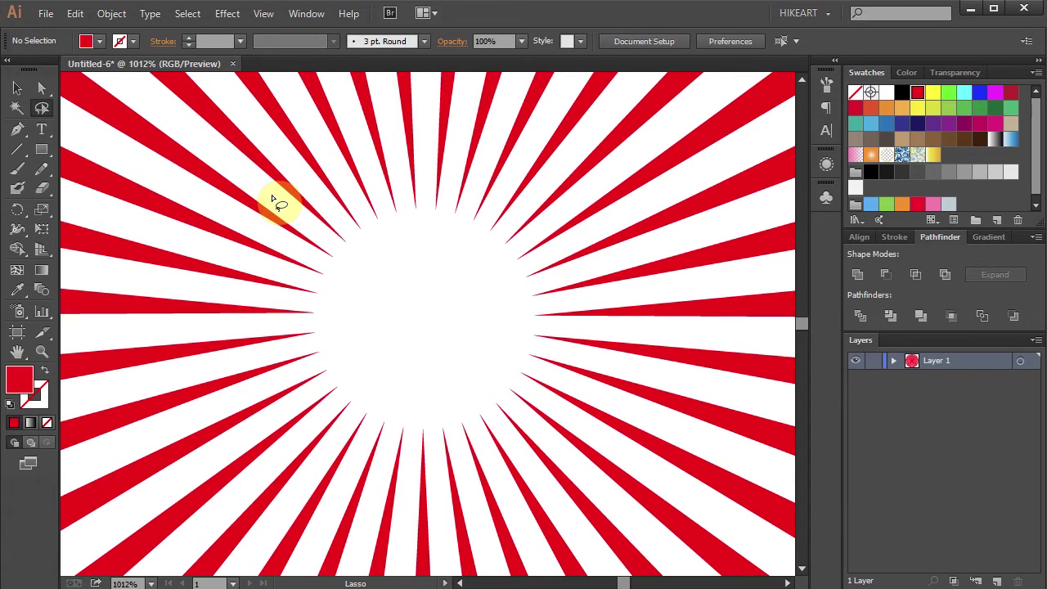
Lasso-select all the rays' inner anchor points around the empty centre.
mouse_move(283, 205)
mouse_down()
mouse_move(247, 269)
mouse_move(277, 418)
mouse_move(409, 473)
mouse_move(584, 427)
mouse_move(584, 260)
mouse_move(463, 187)
mouse_move(315, 172)
mouse_move(272, 208)
mouse_move(276, 239)
mouse_up()
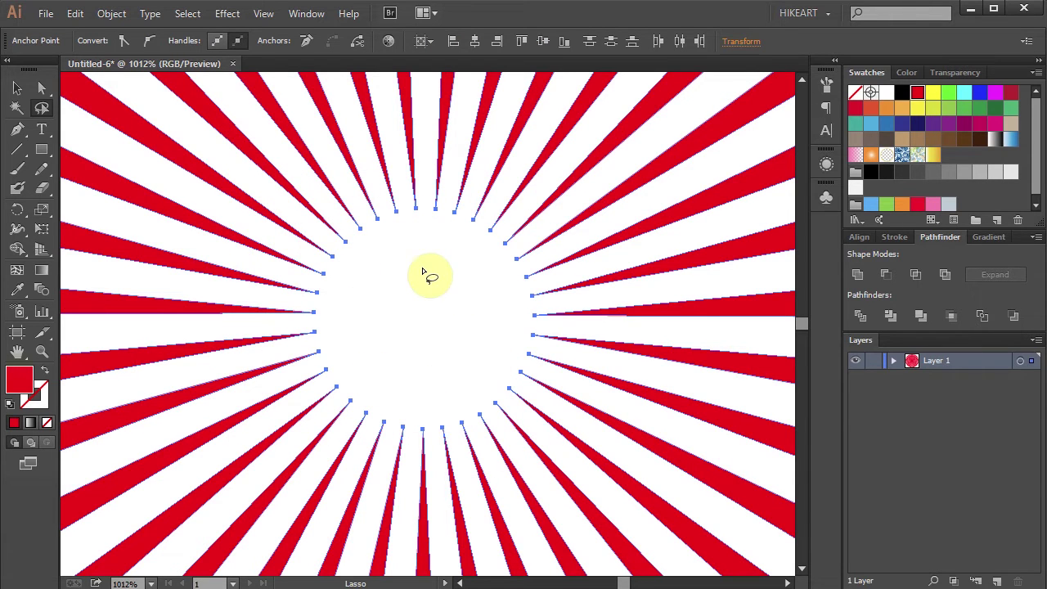
Average the inner tips on both axes so all rays meet at one point, then fit the view.
click(113, 14)
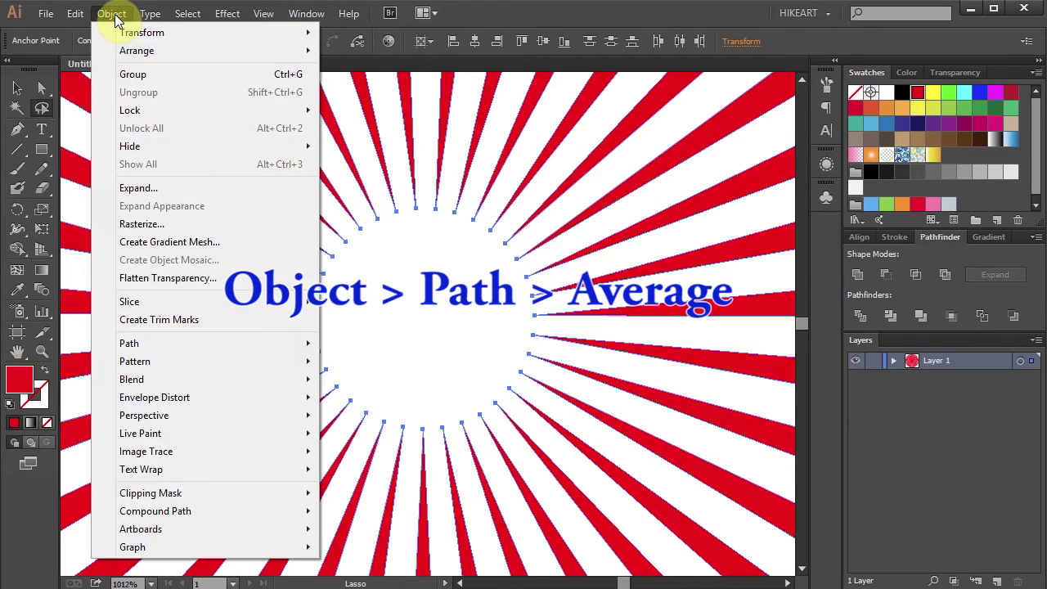
mouse_move(256, 344)
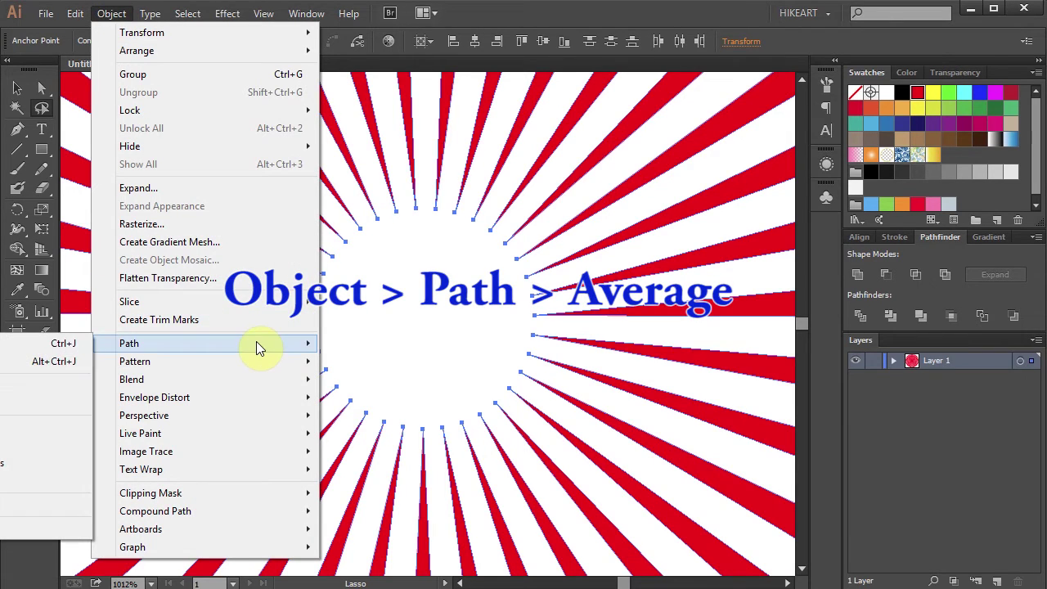
click(10, 367)
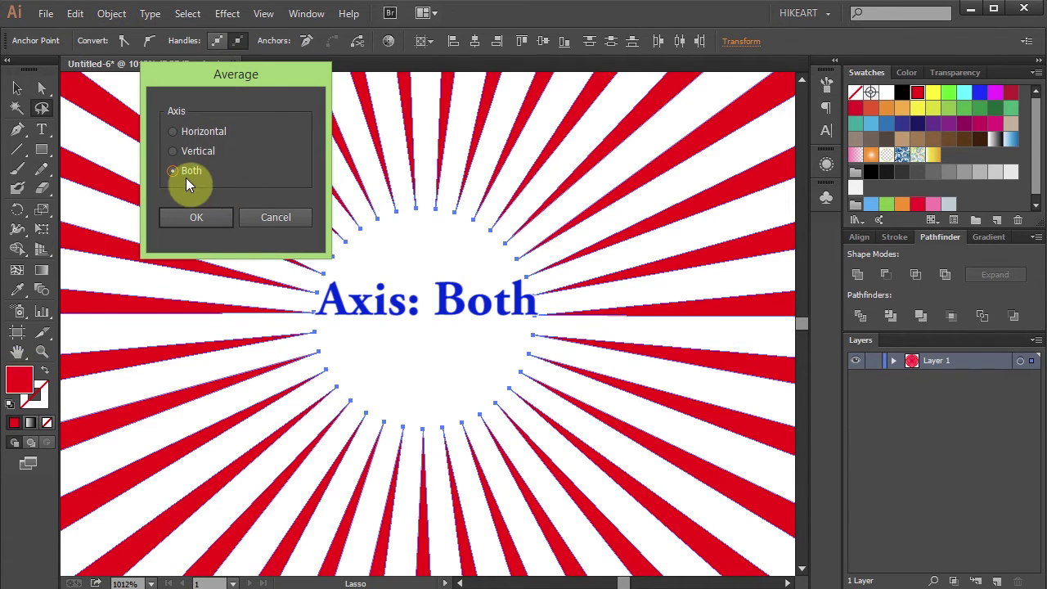
click(213, 216)
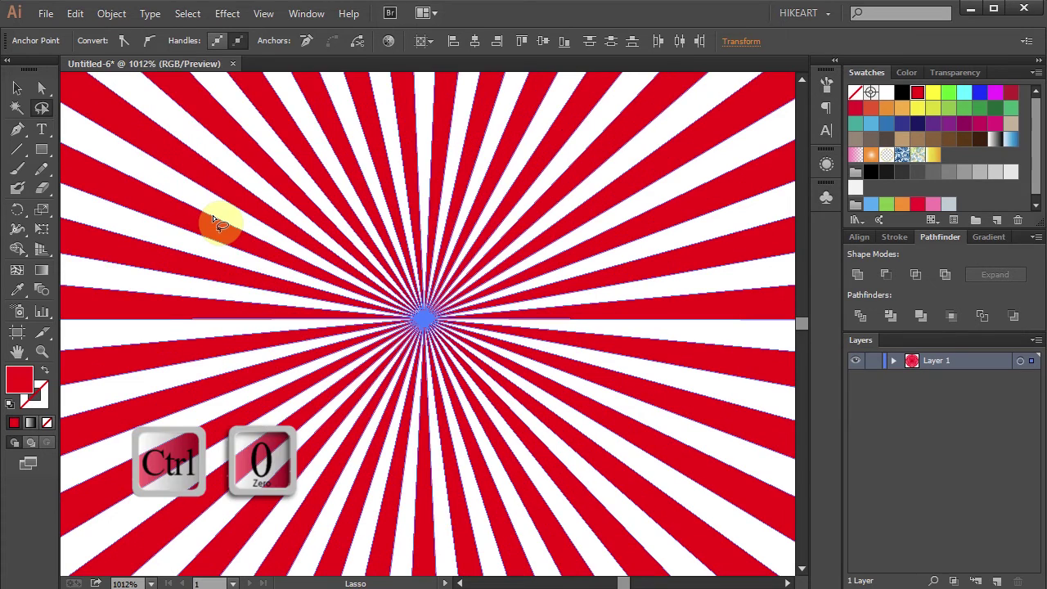
key(ctrl+0)
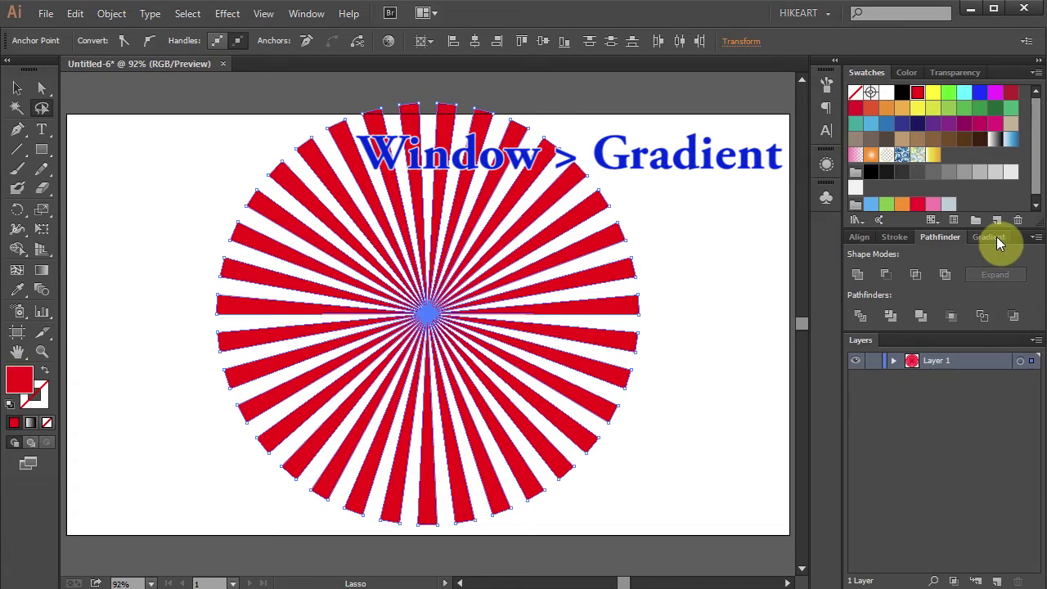
Fill the rays with the 'sun rays' gradient and set its type to Radial.
click(993, 237)
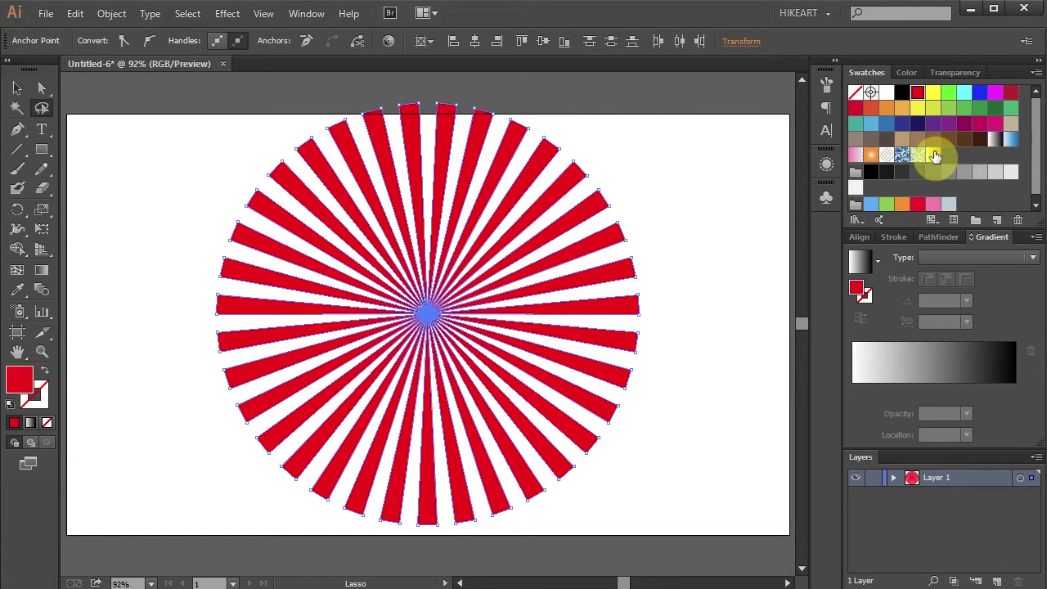
click(935, 156)
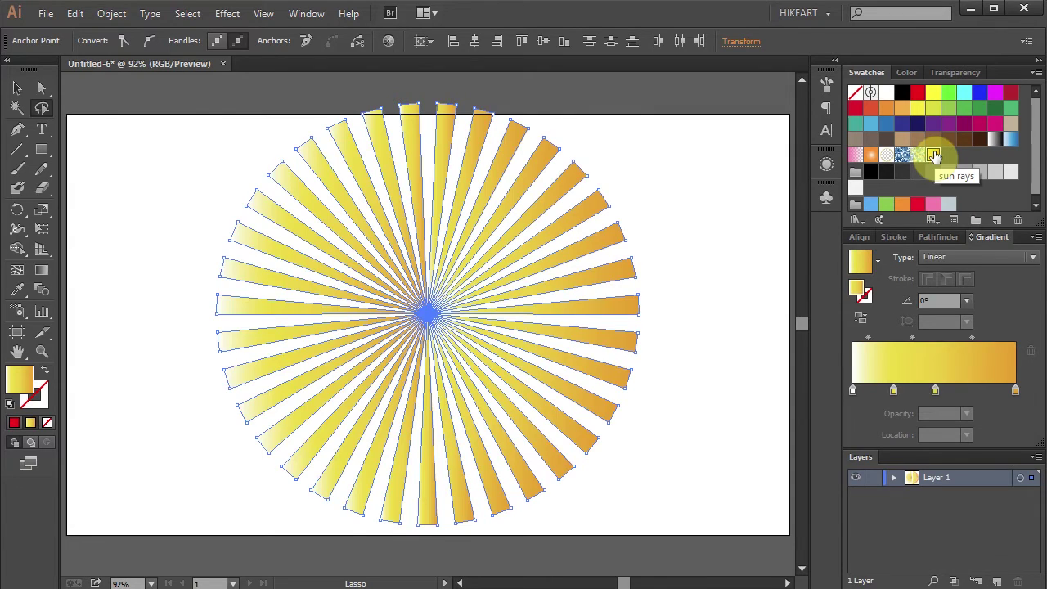
click(1033, 260)
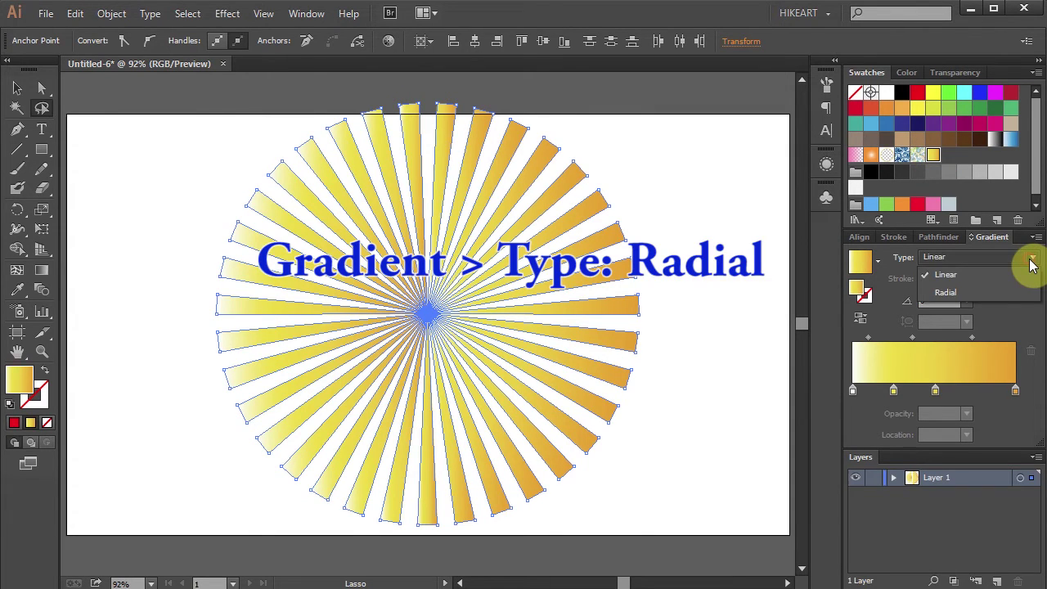
click(966, 293)
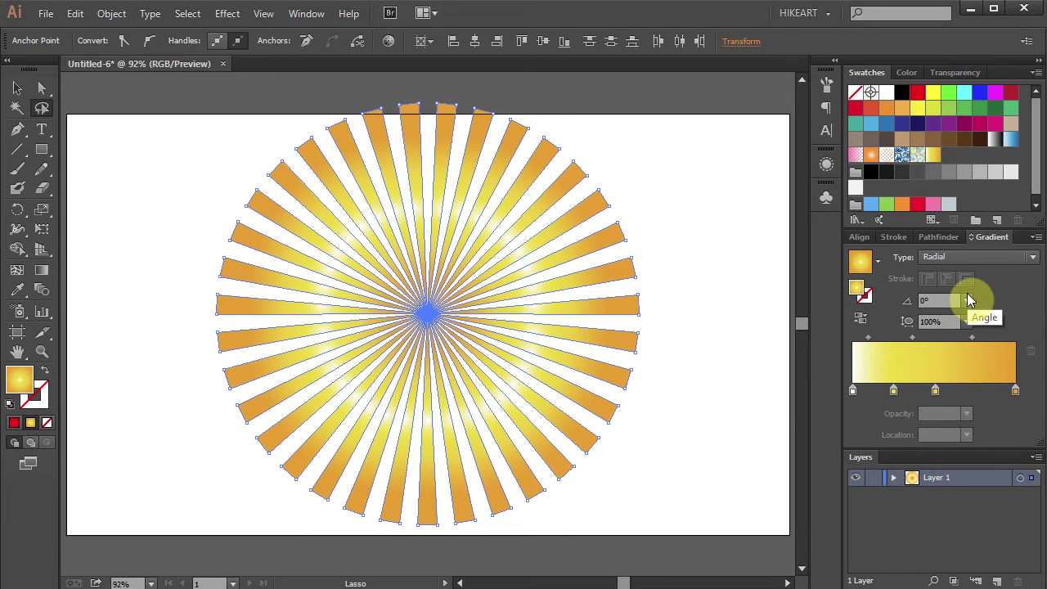
Run the radial gradient from the starburst centre to its right edge, then deselect.
key(g)
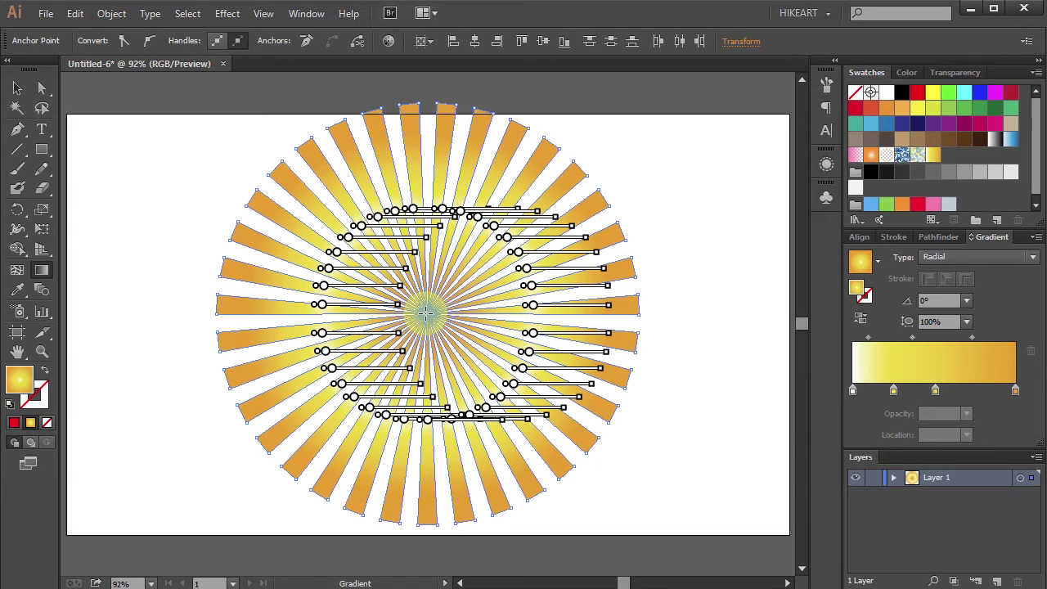
drag(425, 313, 640, 309)
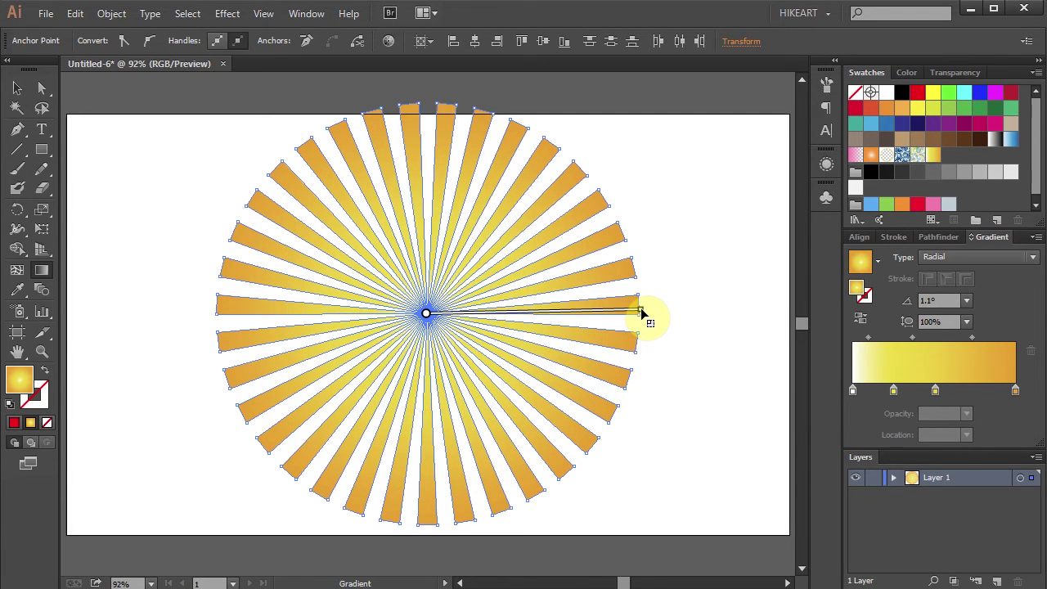
key(a)
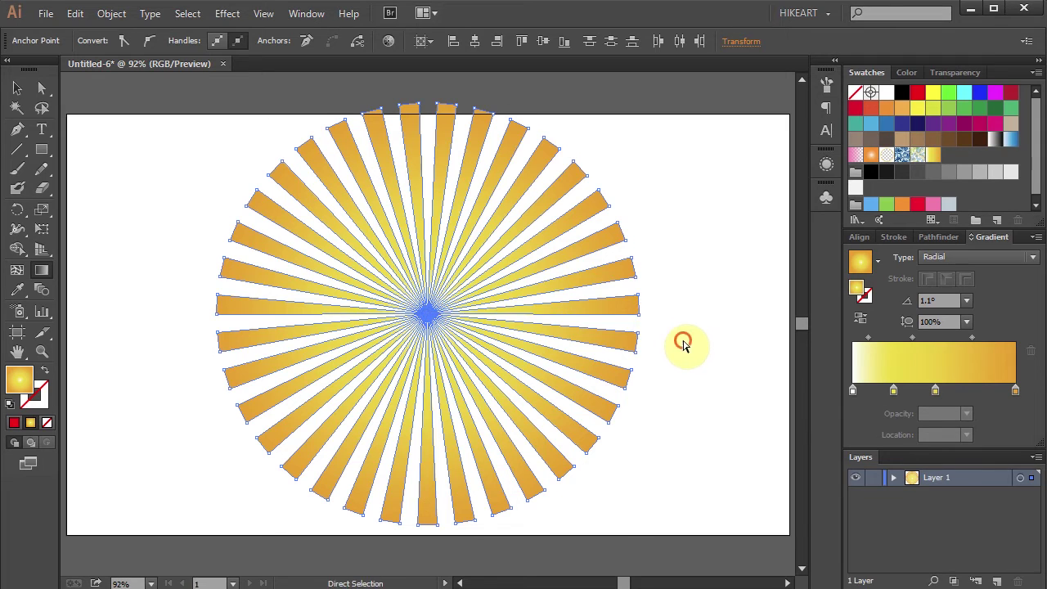
click(684, 343)
Zoom out around the artboard and select the whole sunburst.
key(z)
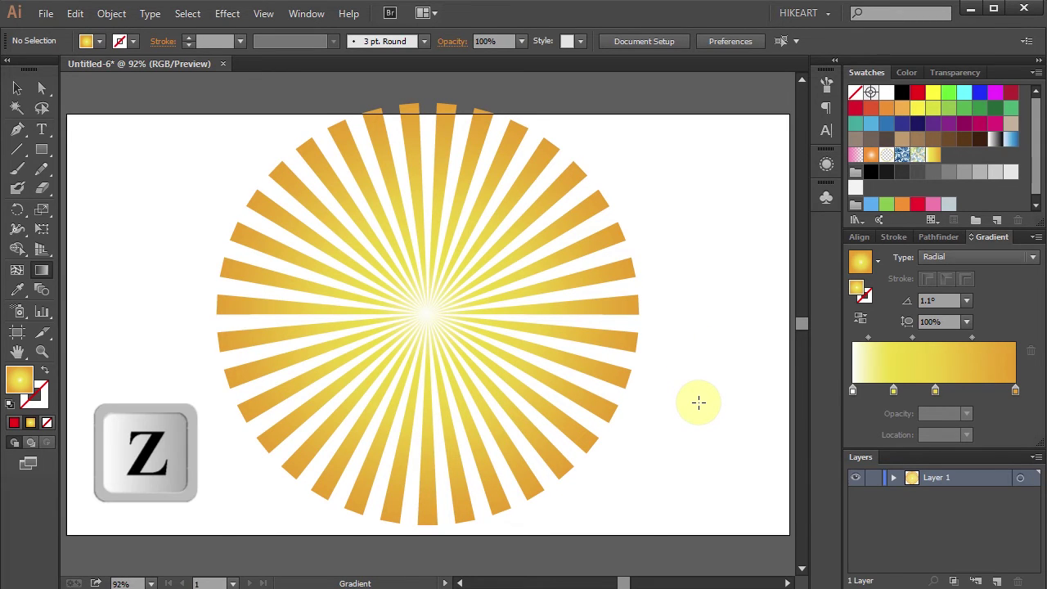
alt+click(435, 320)
alt+click(434, 320)
alt+click(434, 320)
alt+click(420, 327)
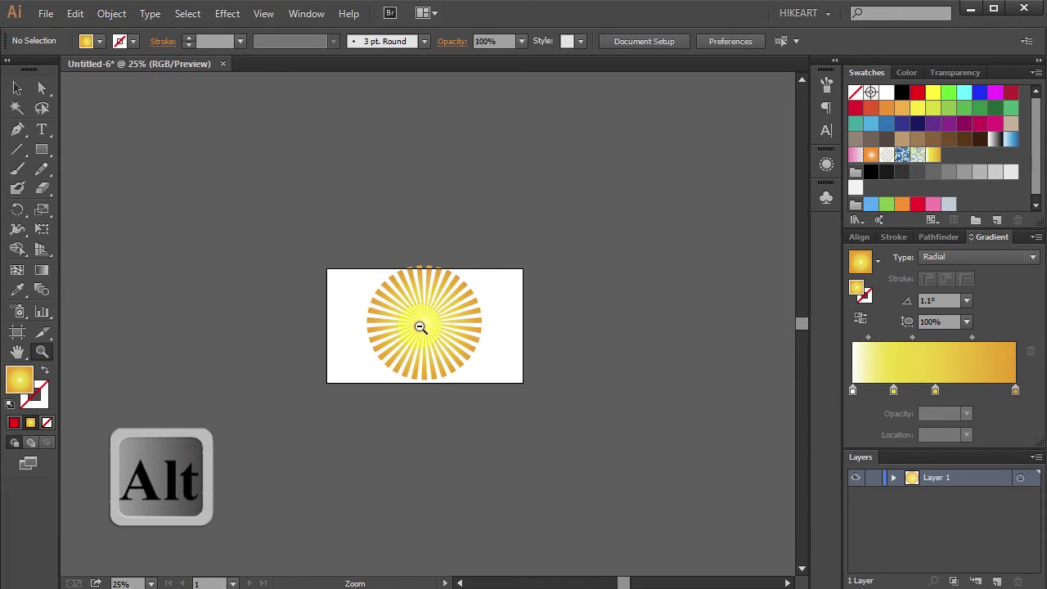
key(ctrl)
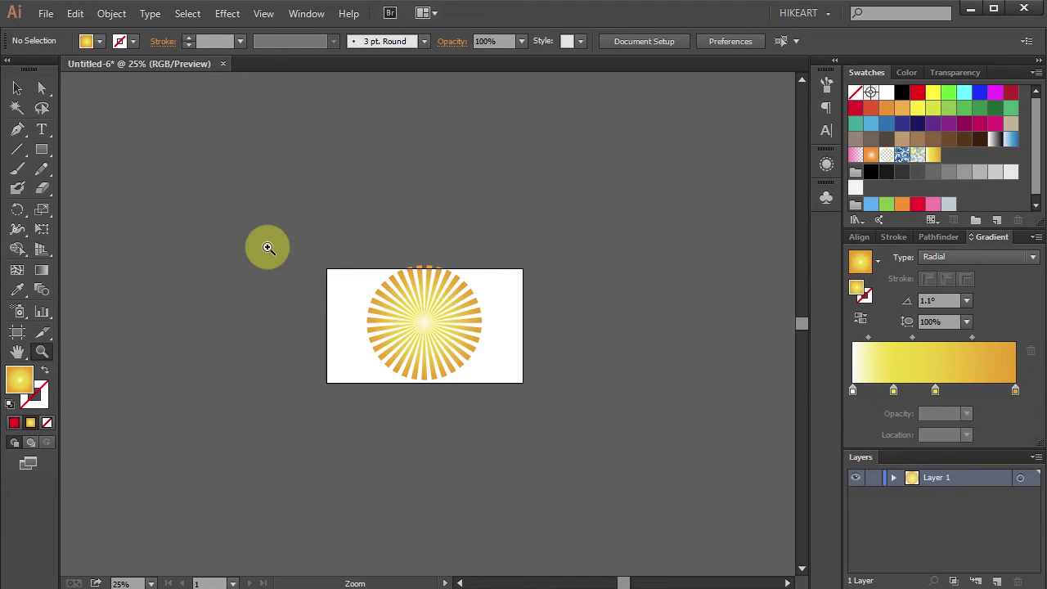
key(ctrl+a)
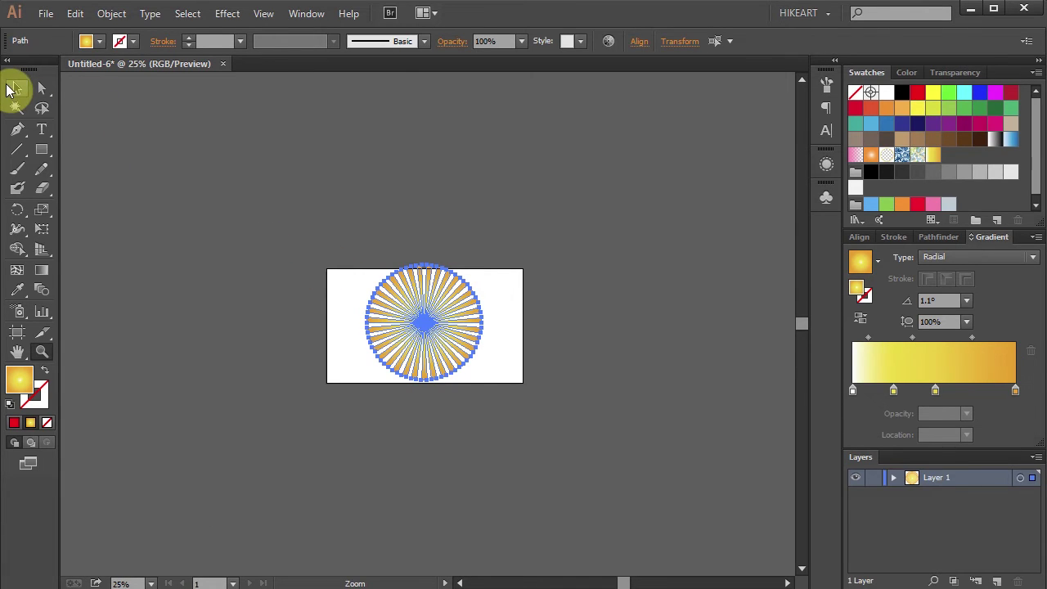
Scale the sunburst far past the artboard and move its centre near the lower left.
click(17, 87)
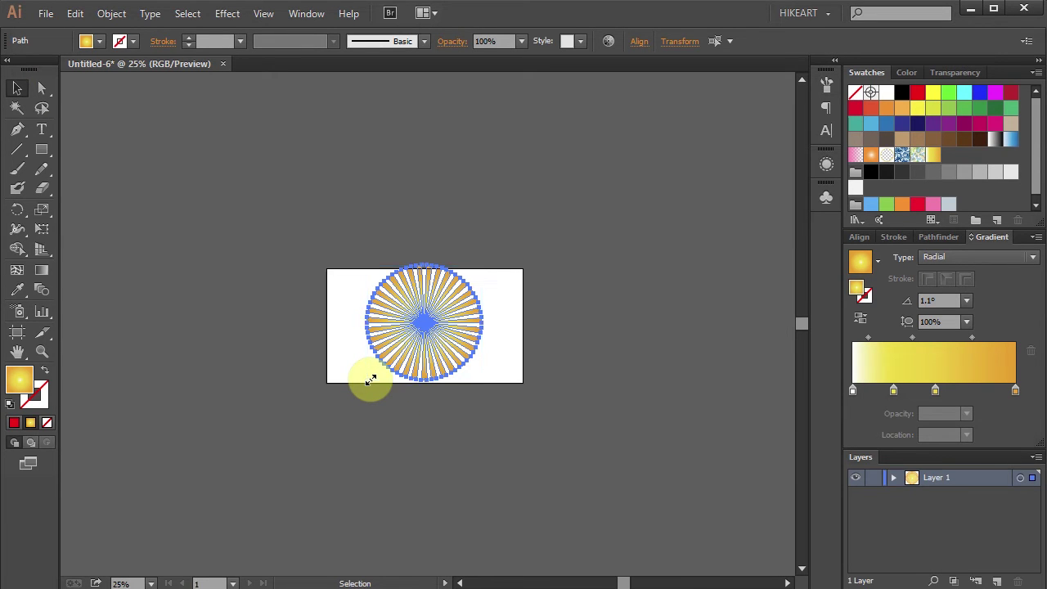
drag(368, 380, 155, 551)
drag(409, 437, 434, 395)
drag(509, 223, 620, 110)
drag(577, 249, 513, 295)
drag(544, 174, 542, 176)
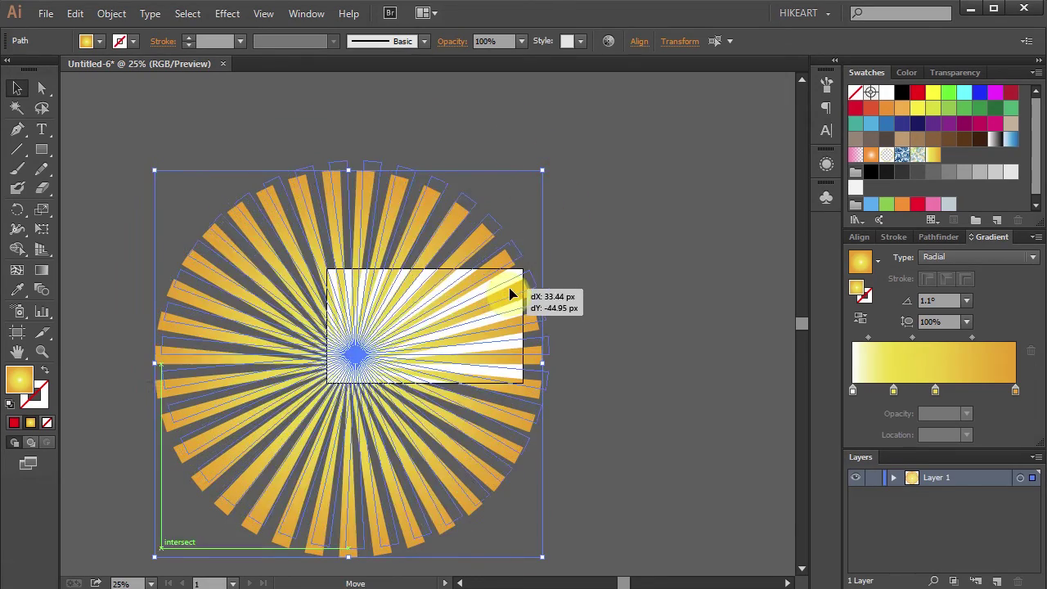
click(677, 295)
key(ctrl+0)
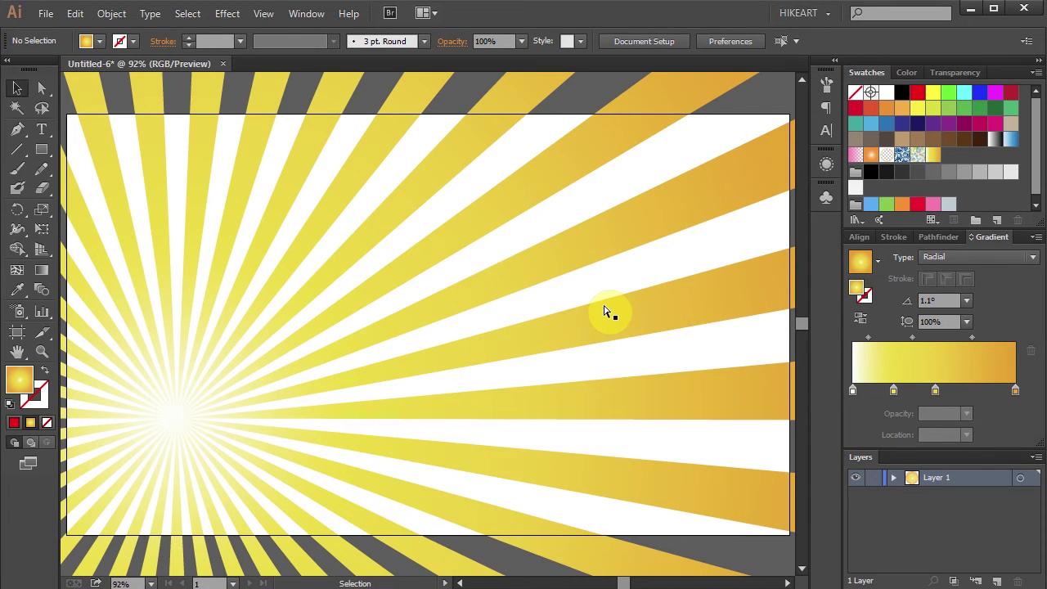
Move the rays' two middle gradient stops to 20.08% and 52.59%, keeping their colours.
click(604, 311)
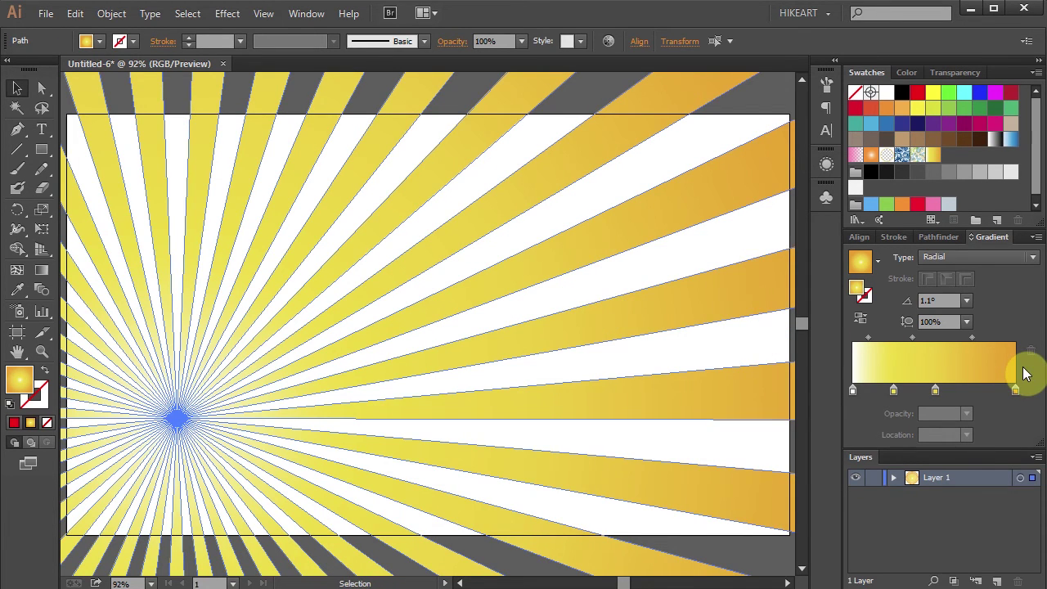
mouse_move(935, 391)
mouse_down()
mouse_move(963, 391)
mouse_move(925, 392)
mouse_move(939, 392)
mouse_up()
double_click(938, 392)
key(Escape)
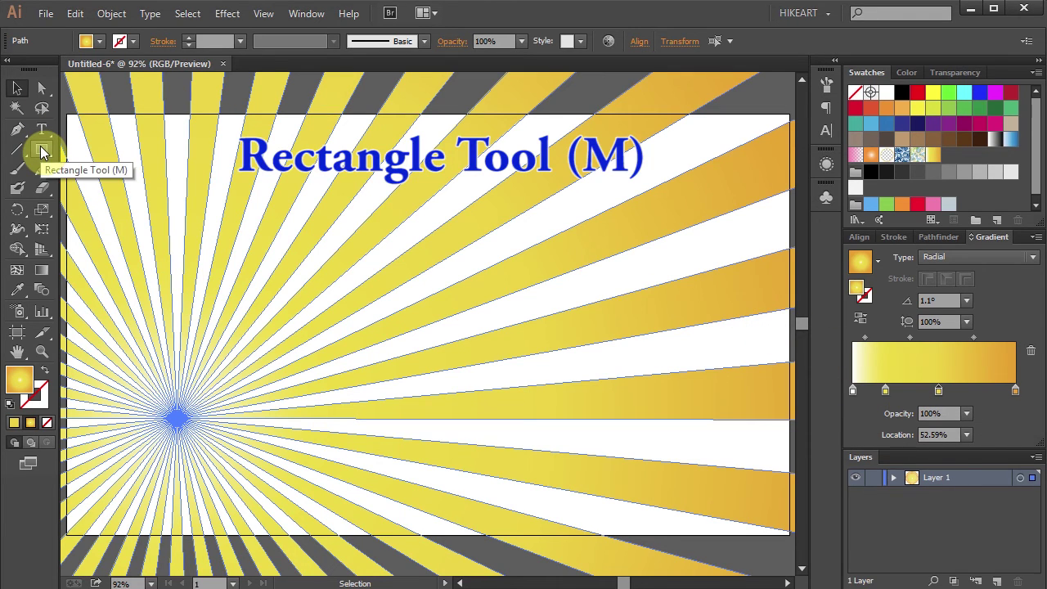
Draw a rectangle matching the artboard corner to corner over the sunburst, then select all artwork.
drag(41, 151, 82, 152)
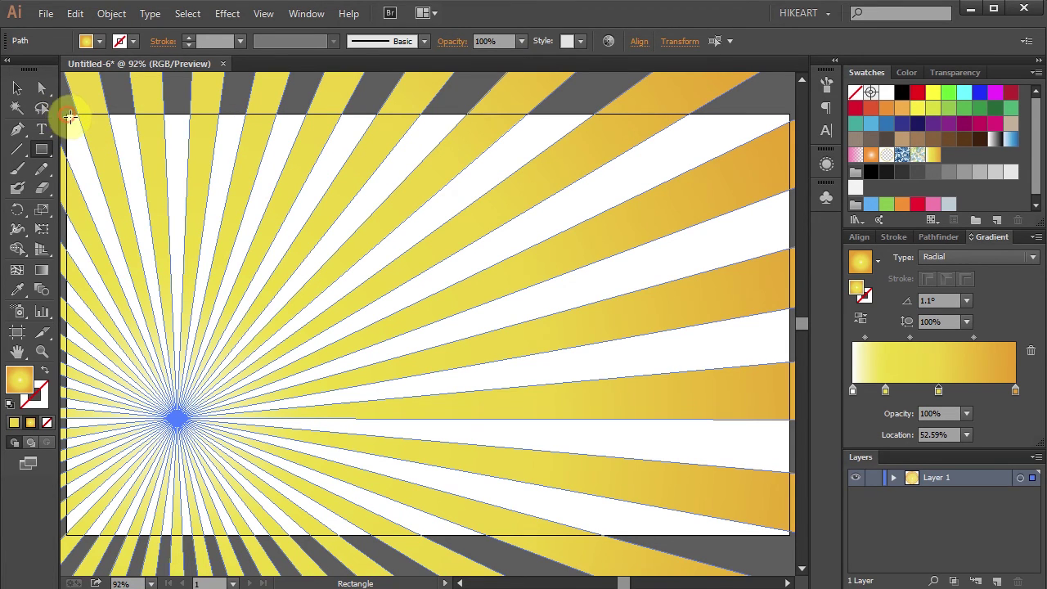
drag(69, 116, 790, 533)
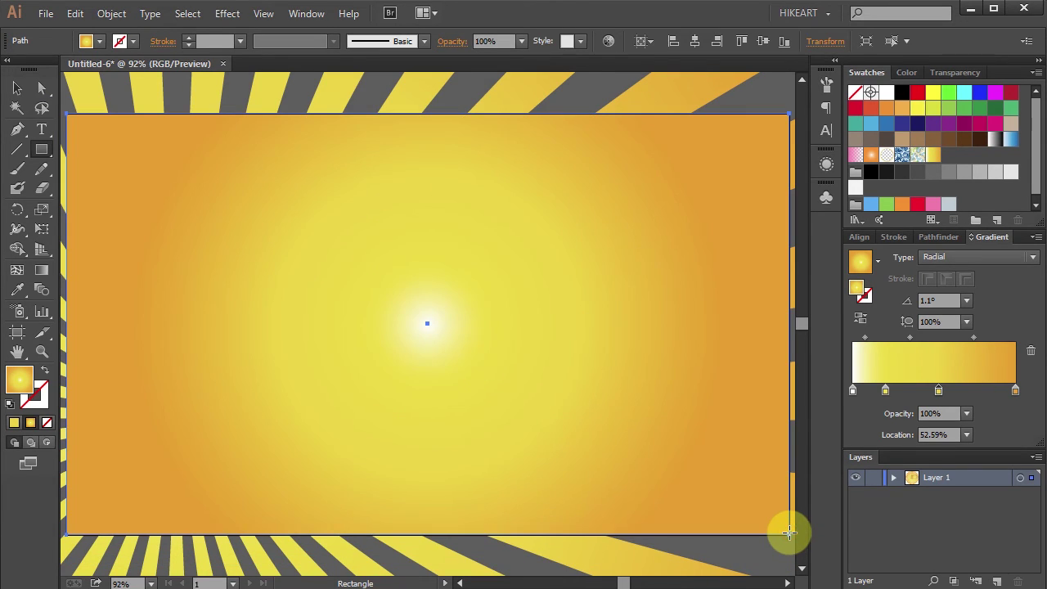
key(ctrl+a)
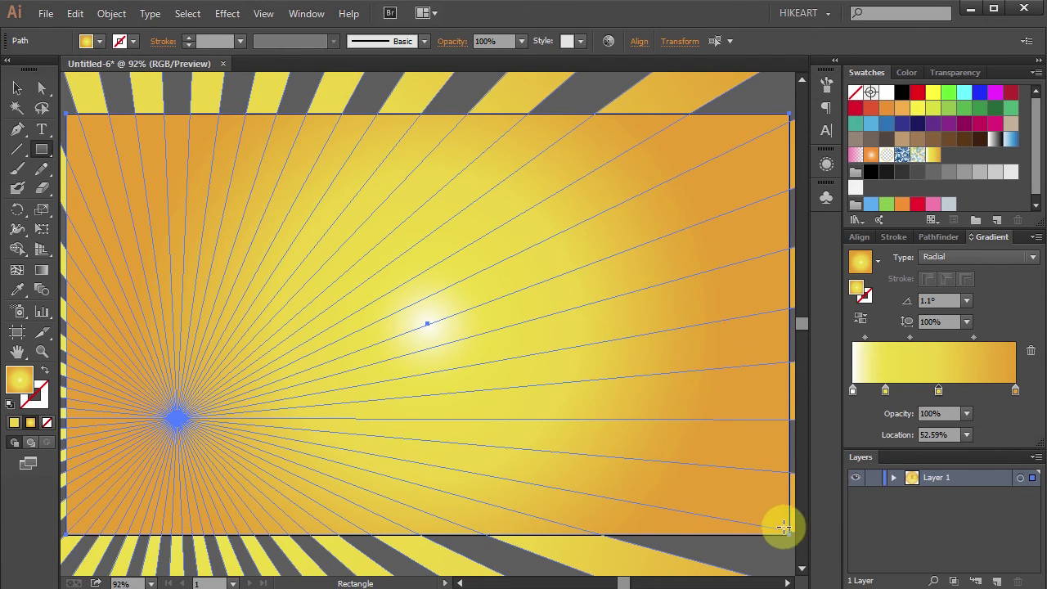
Apply Object > Clipping Mask > Make so the rectangle crops the sunburst to the artboard.
click(109, 14)
mouse_move(180, 494)
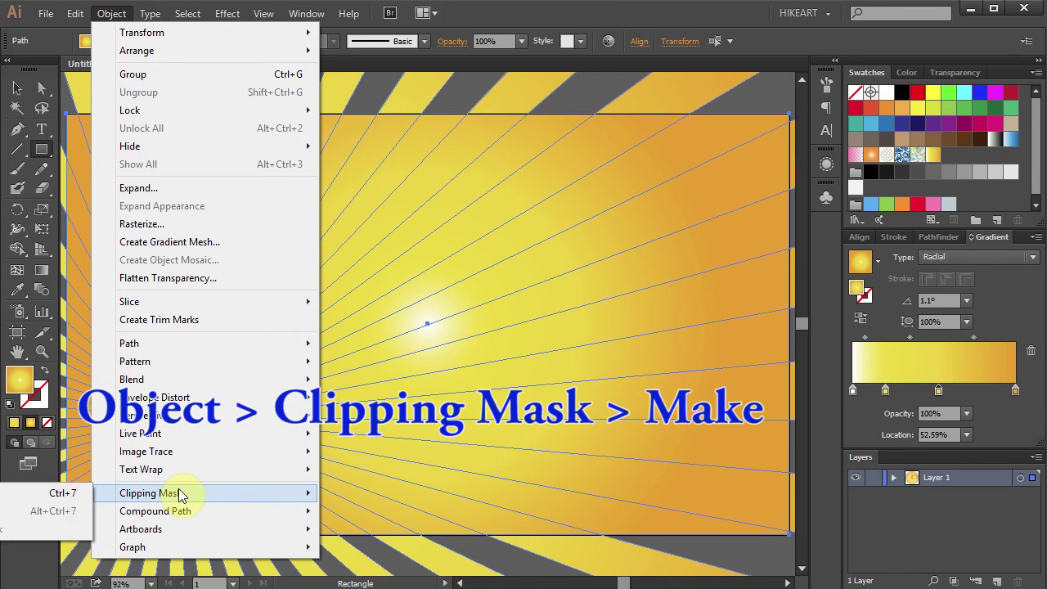
click(24, 493)
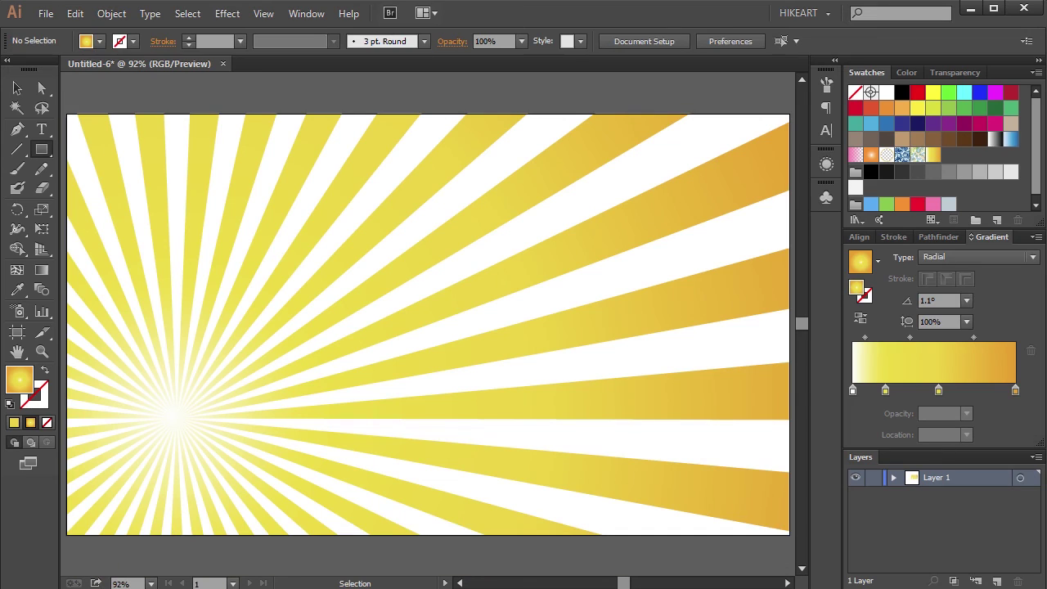